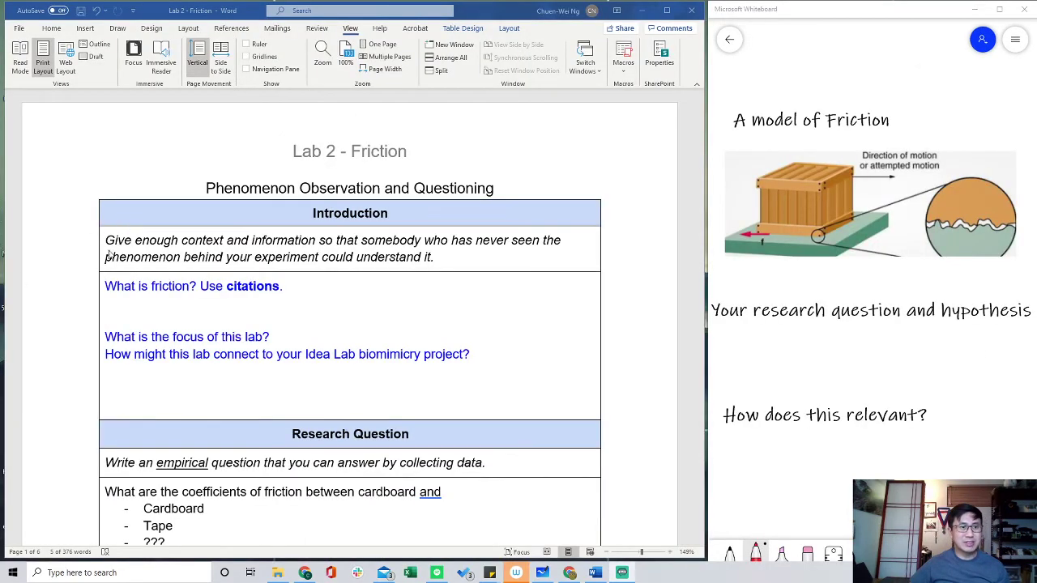
- Review the Introduction prompts about defining friction with citations, the lab's focus and its connection to the biomimicry project
click(310, 303)
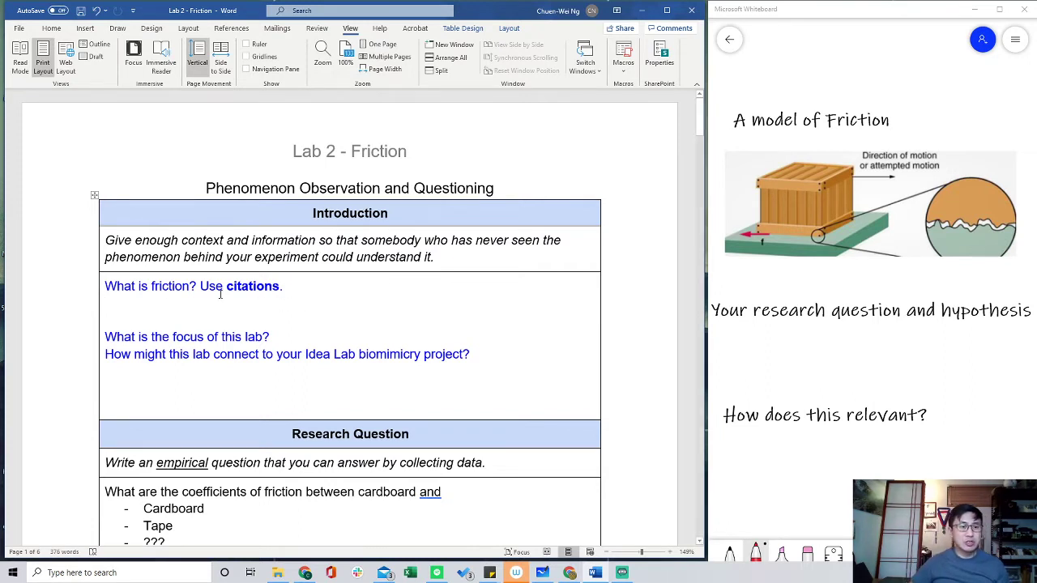
drag(103, 285, 474, 356)
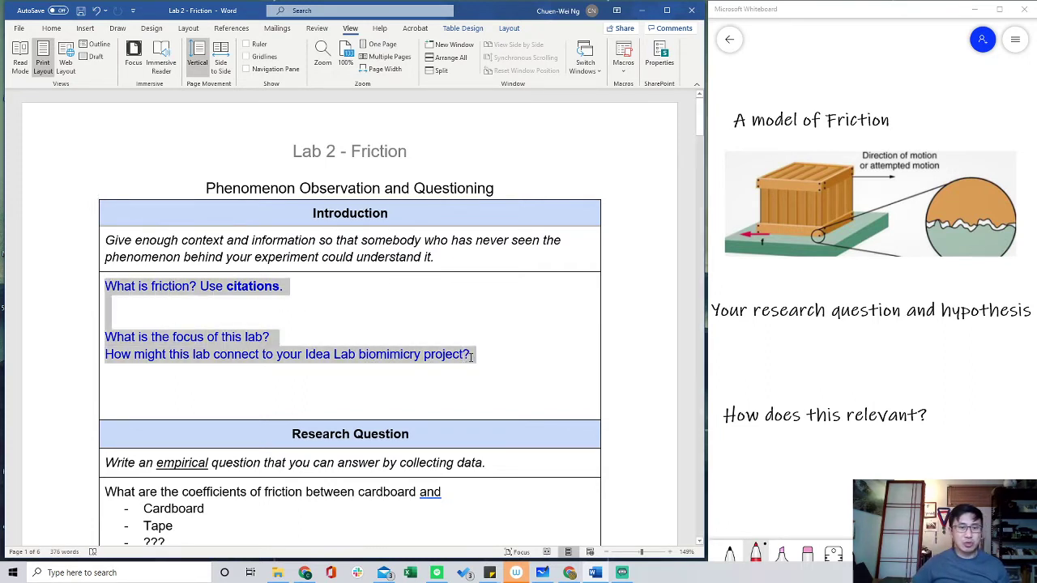
click(311, 287)
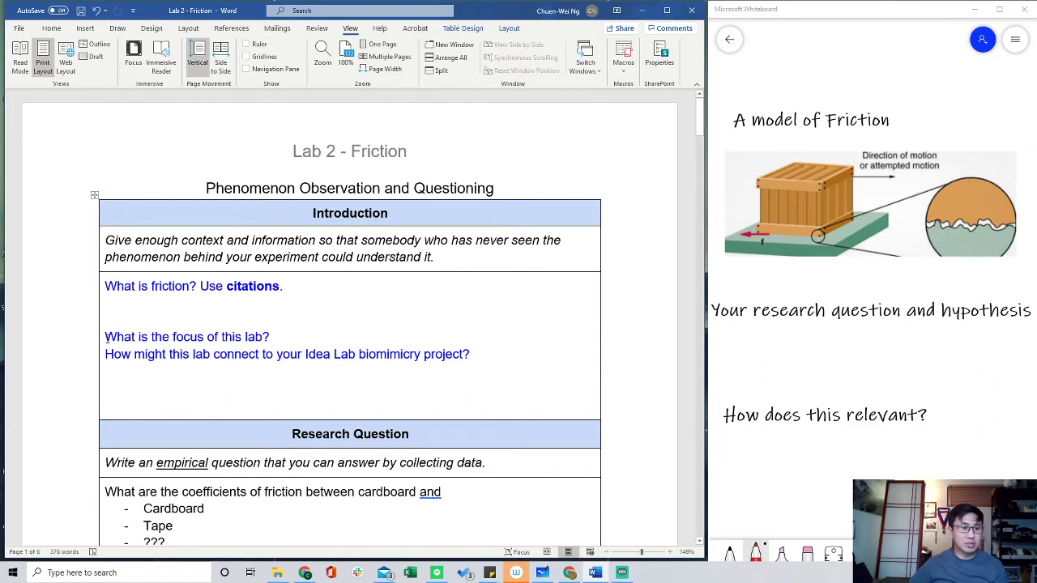
drag(105, 338, 472, 351)
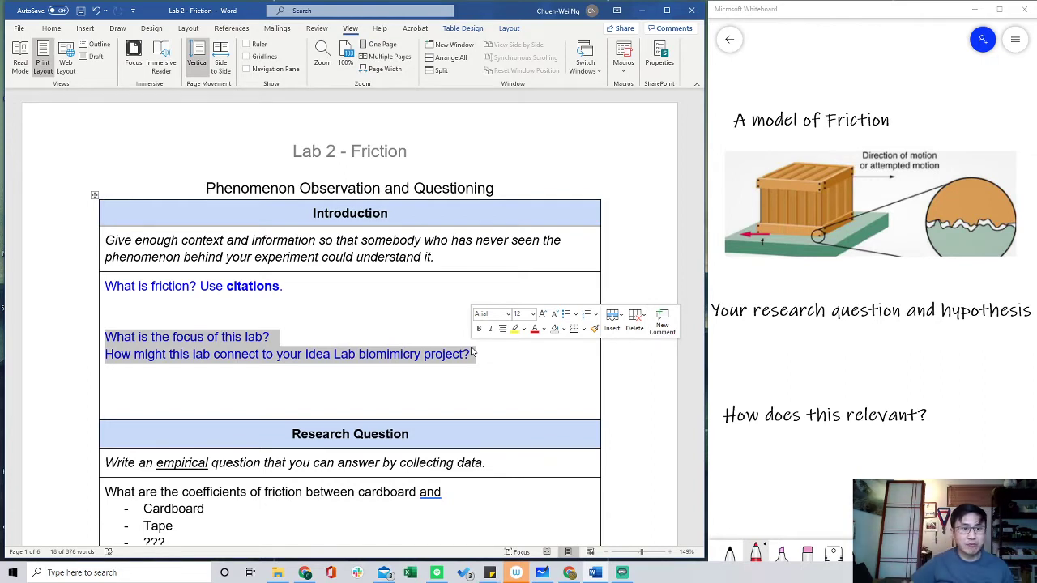
click(232, 384)
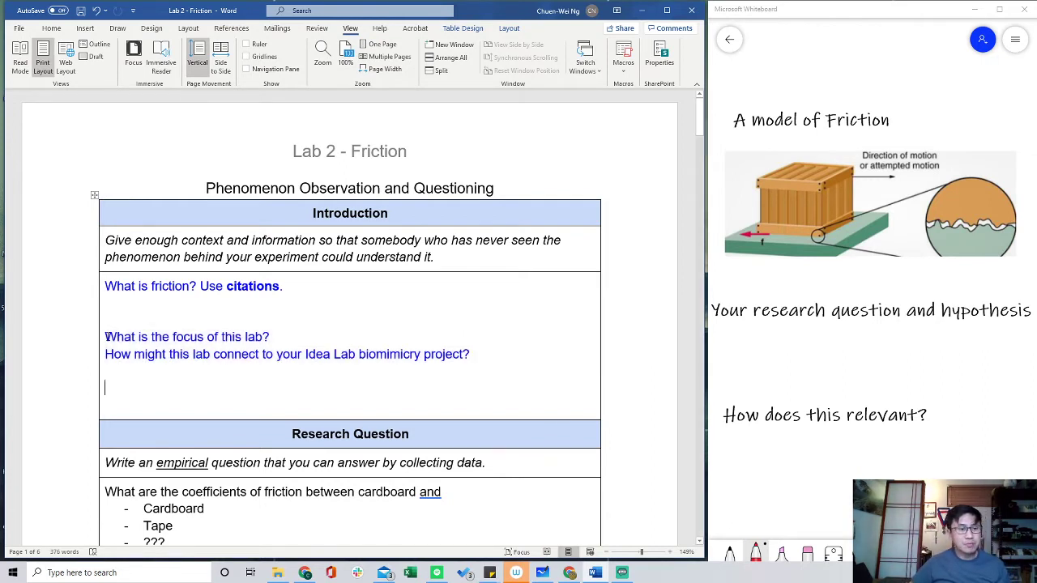
drag(106, 336, 472, 362)
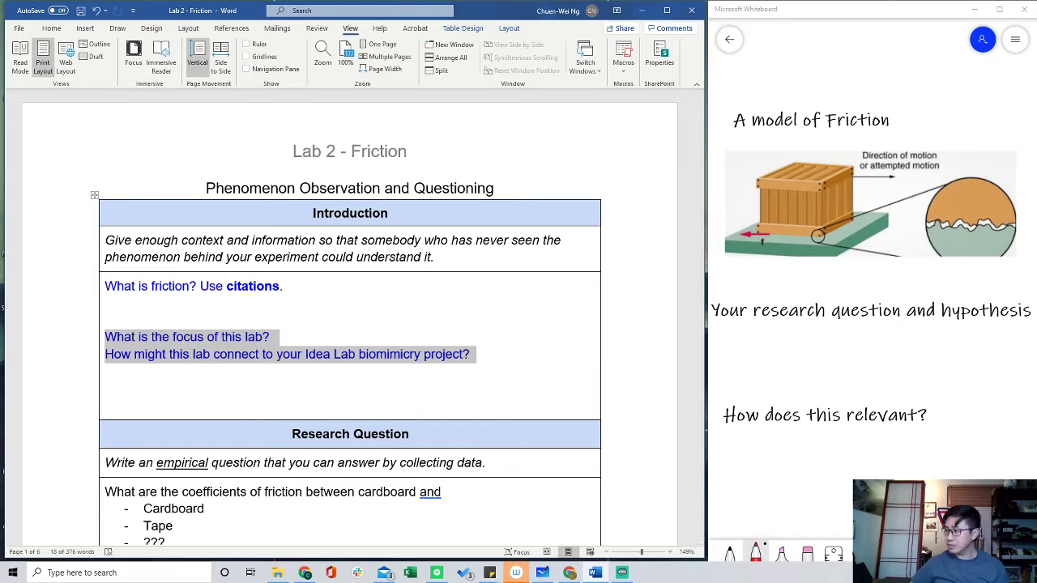
key(Left)
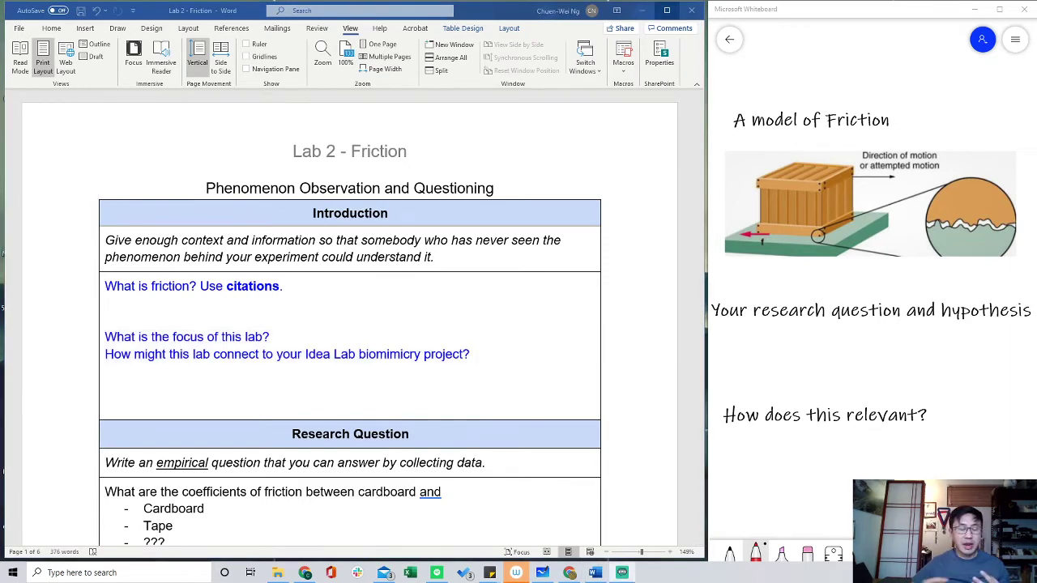
- Read through the Research Question, Hypothesis and Variables sections of the lab template
scroll(471, 401, down, 3)
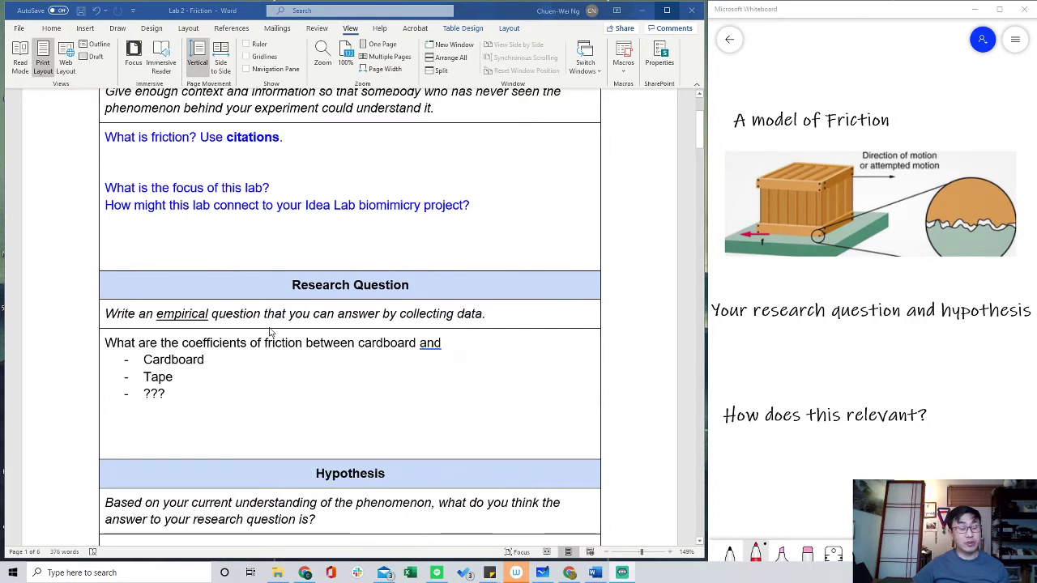
scroll(270, 332, down, 3)
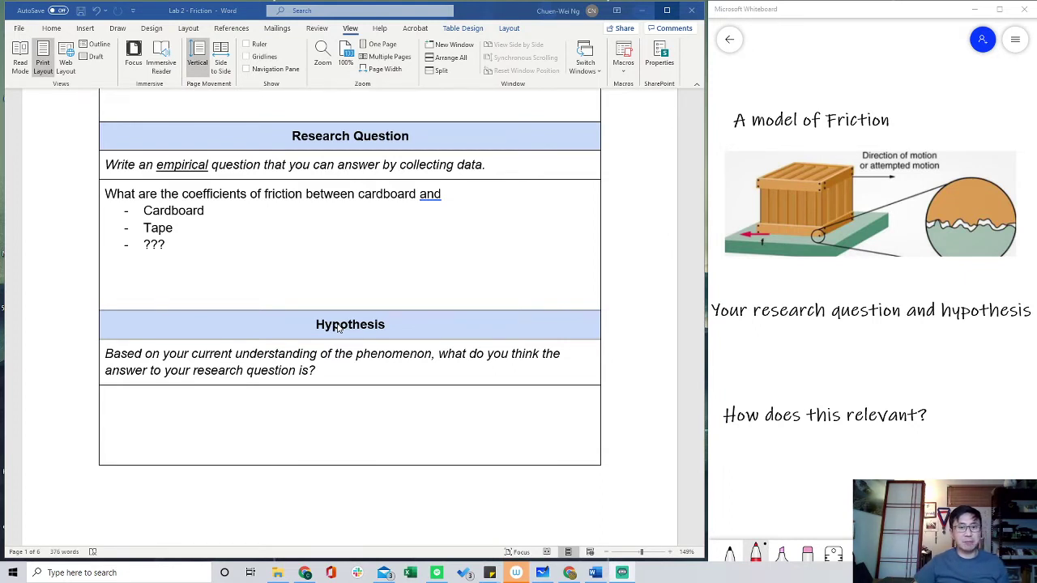
scroll(338, 327, down, 10)
scroll(355, 322, down, 1)
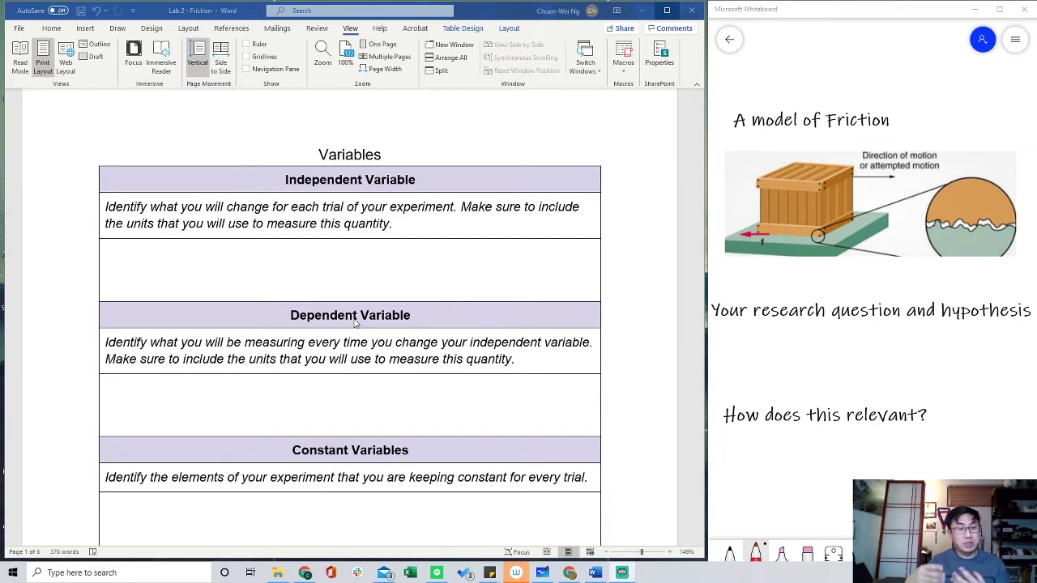
scroll(354, 323, down, 3)
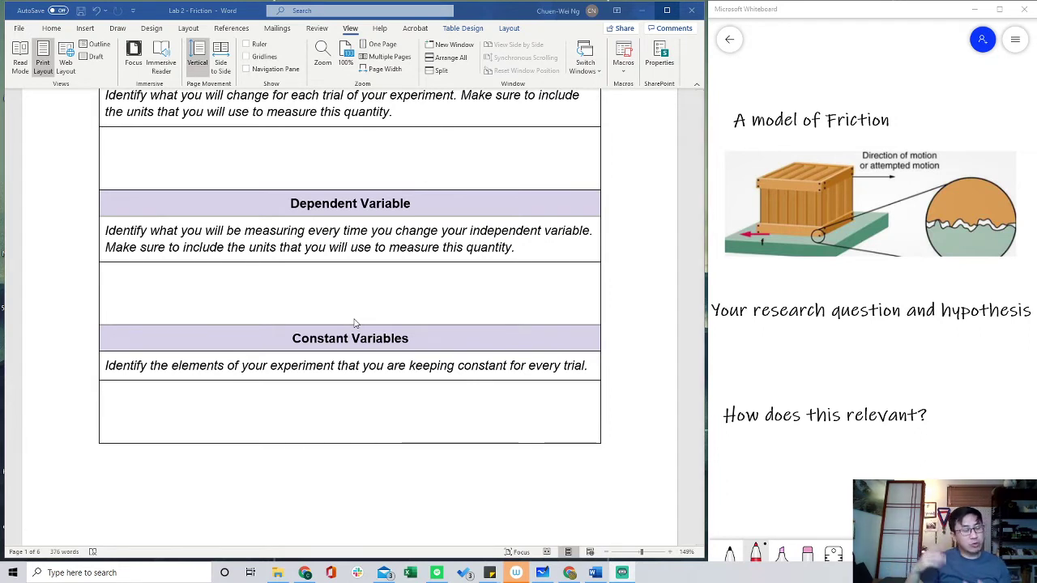
scroll(354, 323, down, 1)
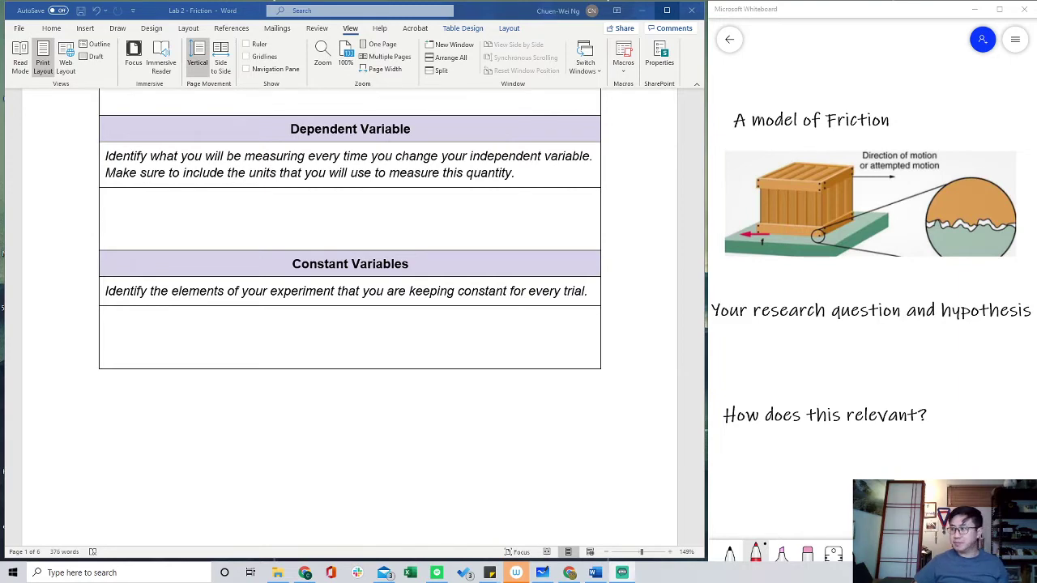
- Review the Trials, Materials and Procedures requirements in the Experimental Design section
scroll(414, 298, down, 5)
scroll(419, 297, up, 2)
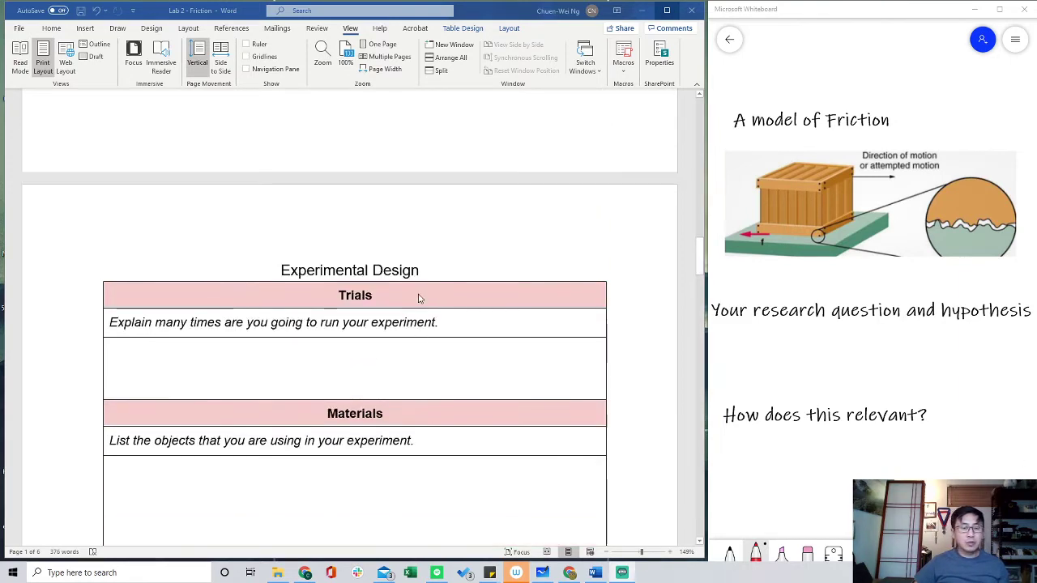
scroll(418, 297, down, 2)
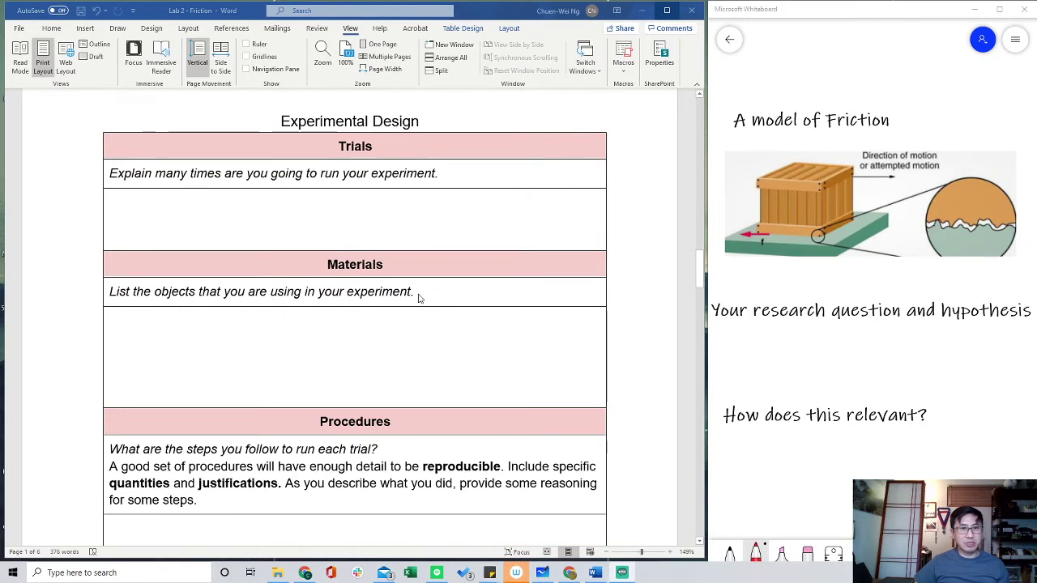
click(346, 215)
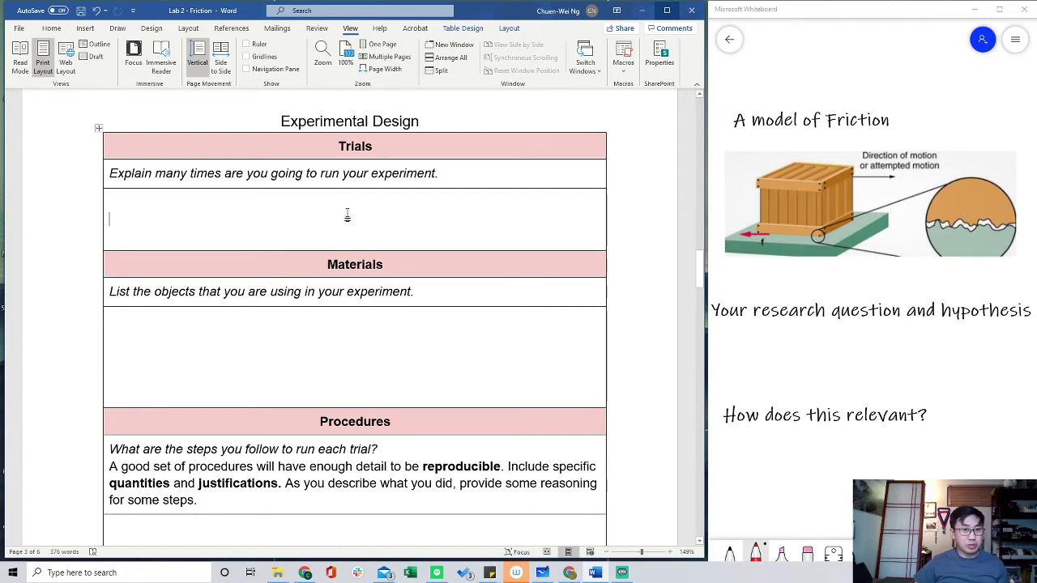
scroll(347, 215, down, 3)
click(338, 221)
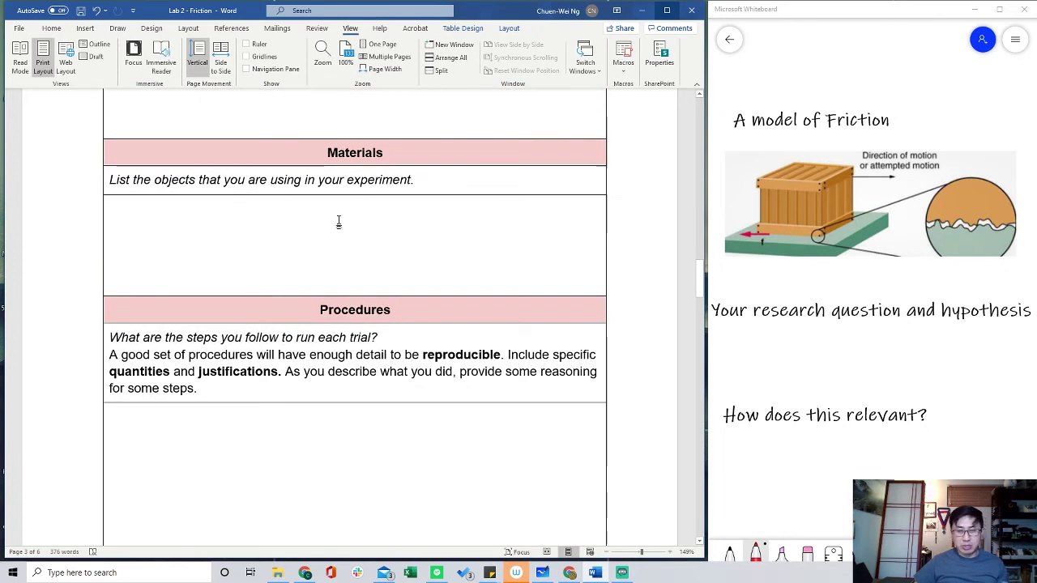
scroll(340, 282, down, 4)
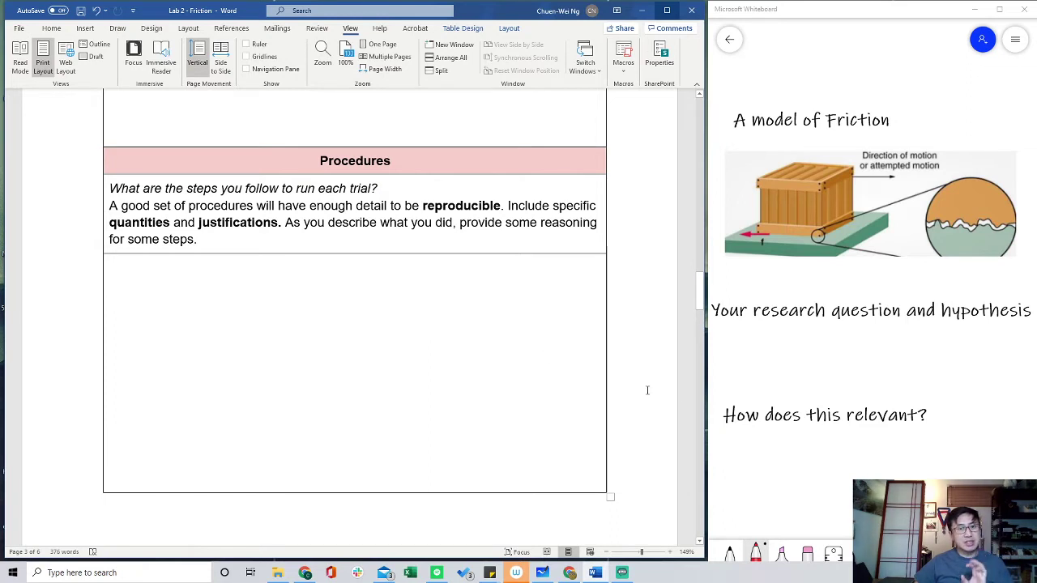
- Cut the placeholder material tables and their captions between the Data and Analysis sections
scroll(349, 316, down, 5)
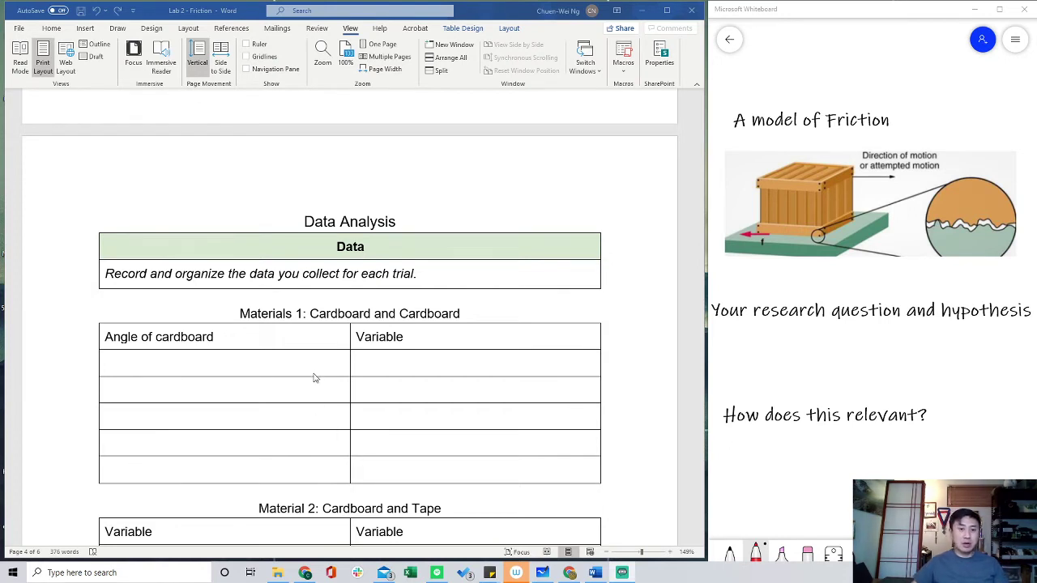
scroll(317, 373, down, 6)
scroll(316, 335, up, 6)
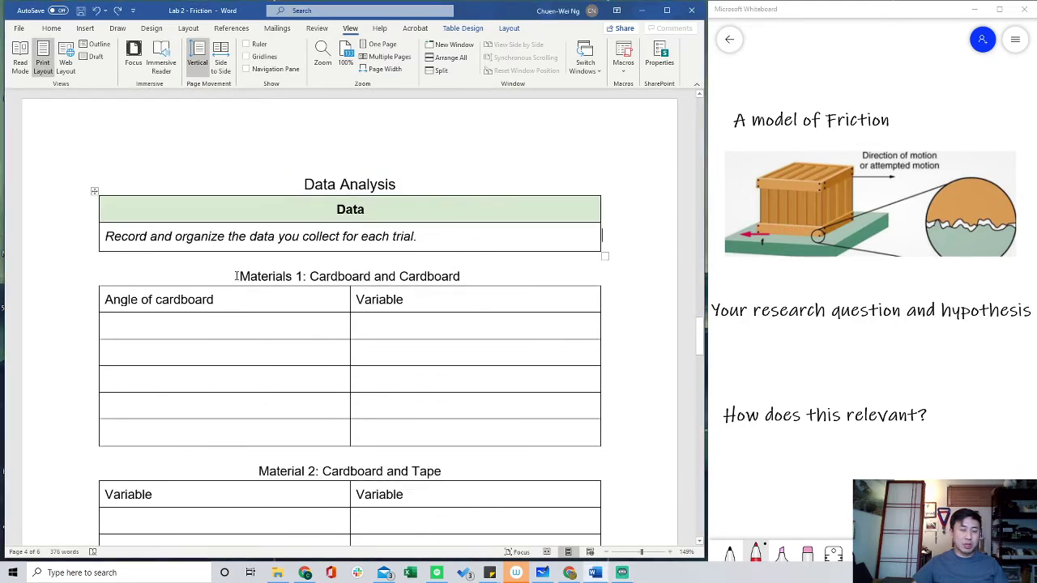
drag(235, 277, 380, 511)
key(ctrl+x)
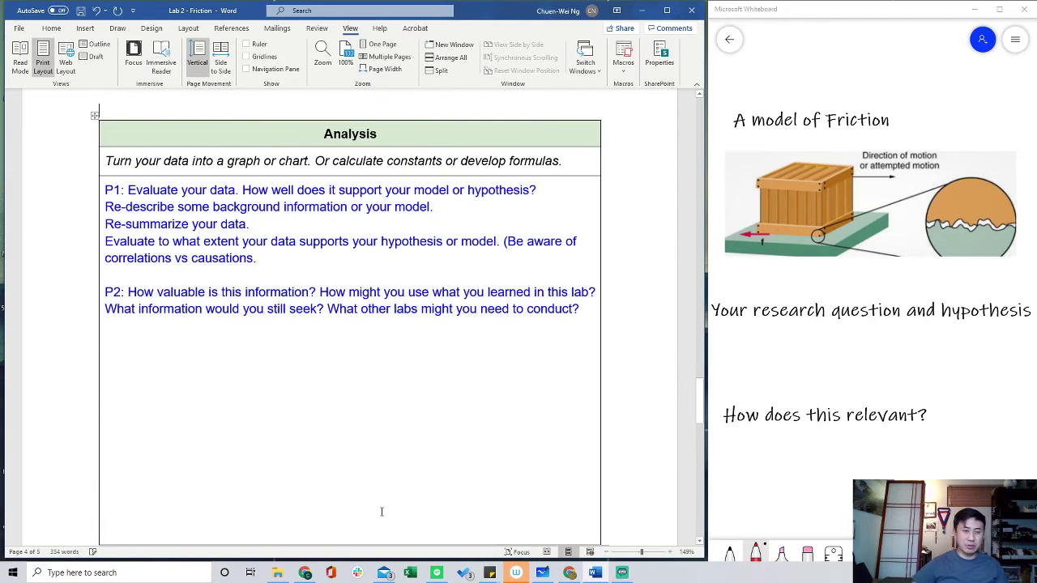
- Switch to the Friction Data spreadsheet in Google Sheets and move the friction coefficient chart beside the data table
scroll(311, 515, up, 3)
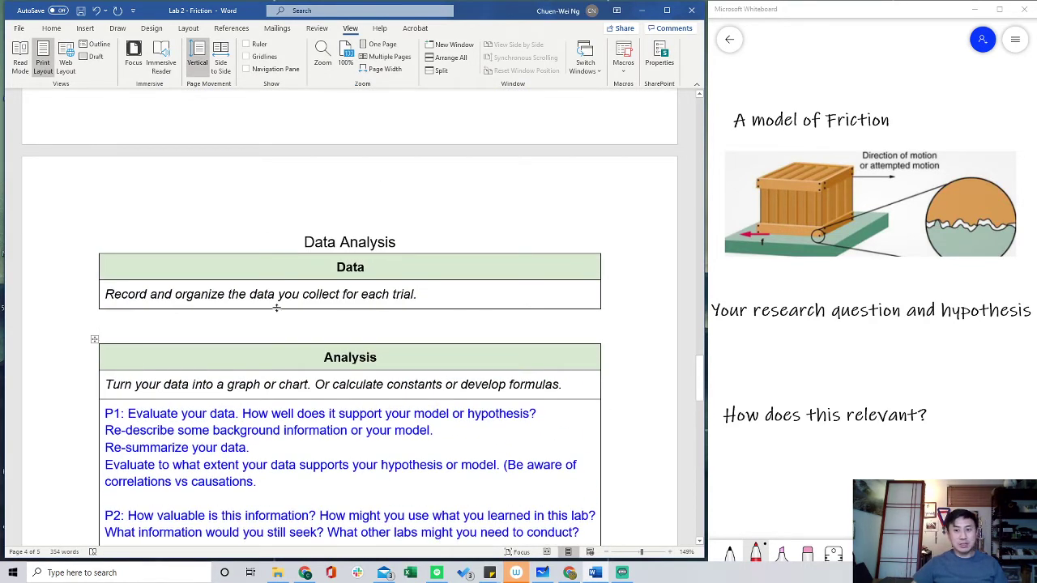
click(305, 573)
click(649, 215)
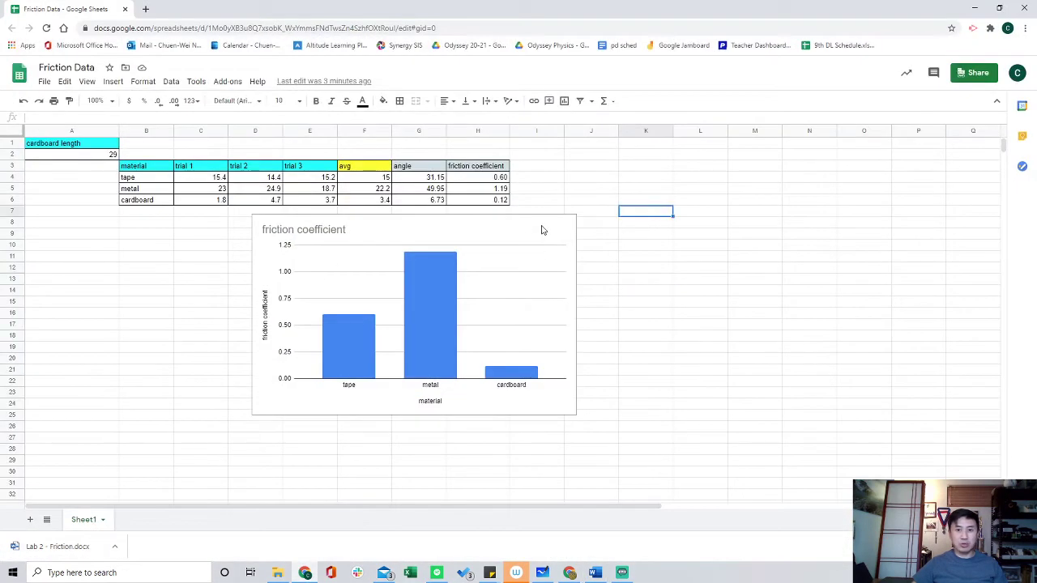
drag(519, 232, 822, 162)
- Copy the material, trials, average, angle and friction coefficient table from the spreadsheet into the Word report beneath the Data heading
click(332, 245)
click(162, 168)
drag(168, 188, 481, 204)
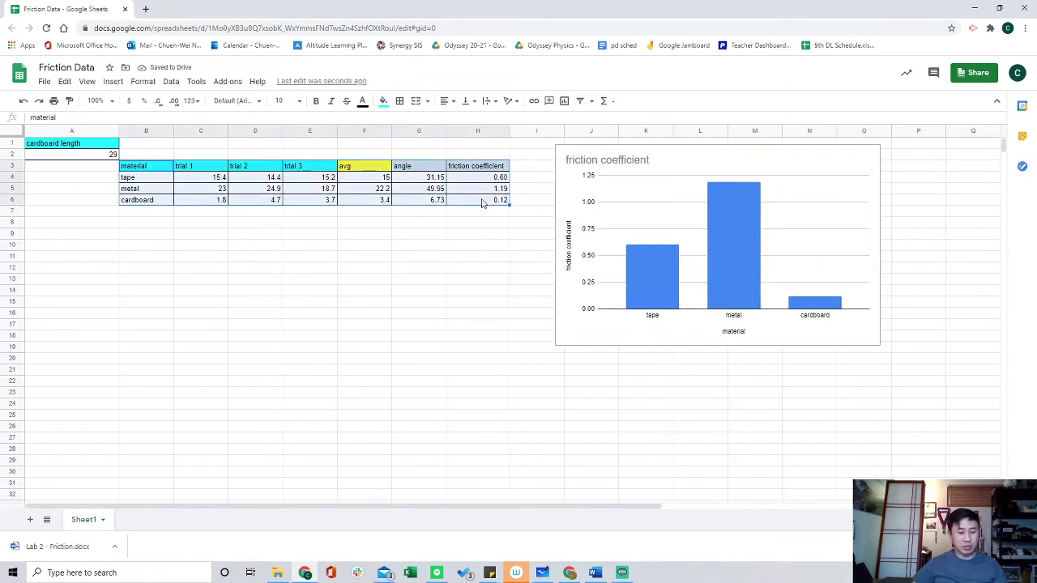
click(974, 9)
click(186, 321)
key(ctrl+v)
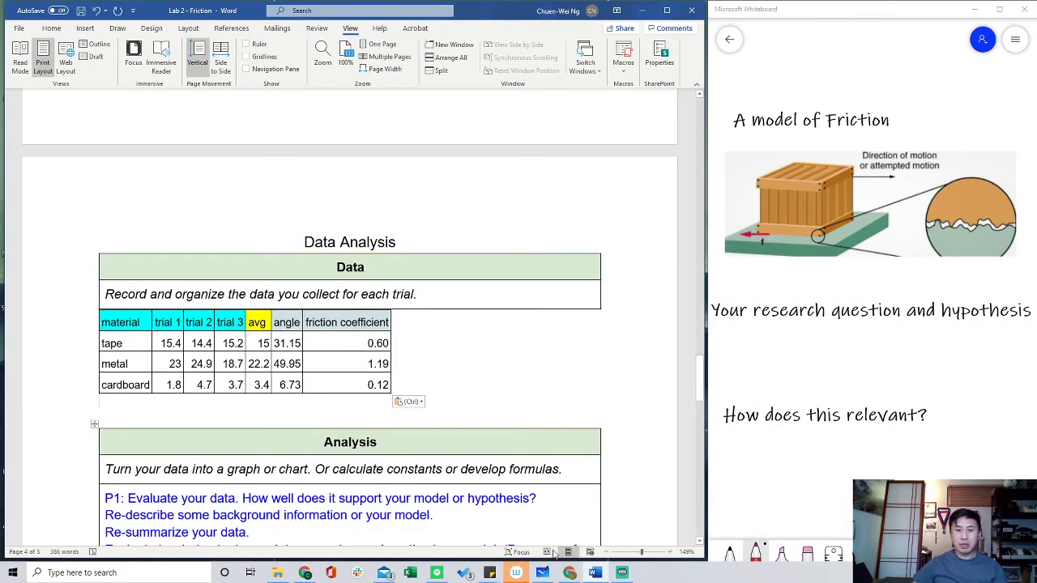
- Copy the cardboard length header and value from the Google Sheets file into the Word report directly below the materials table
click(304, 572)
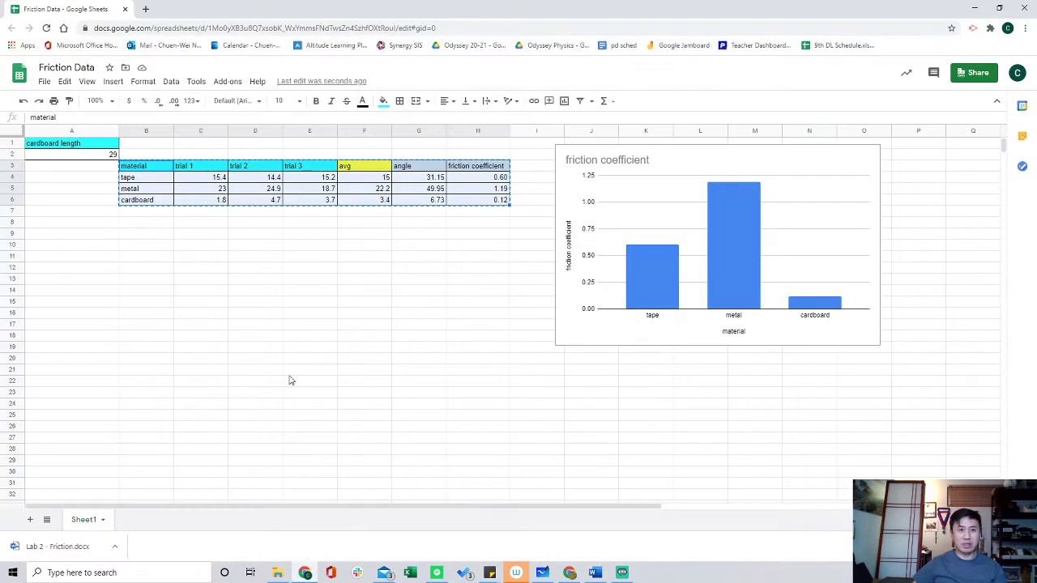
drag(85, 147, 86, 158)
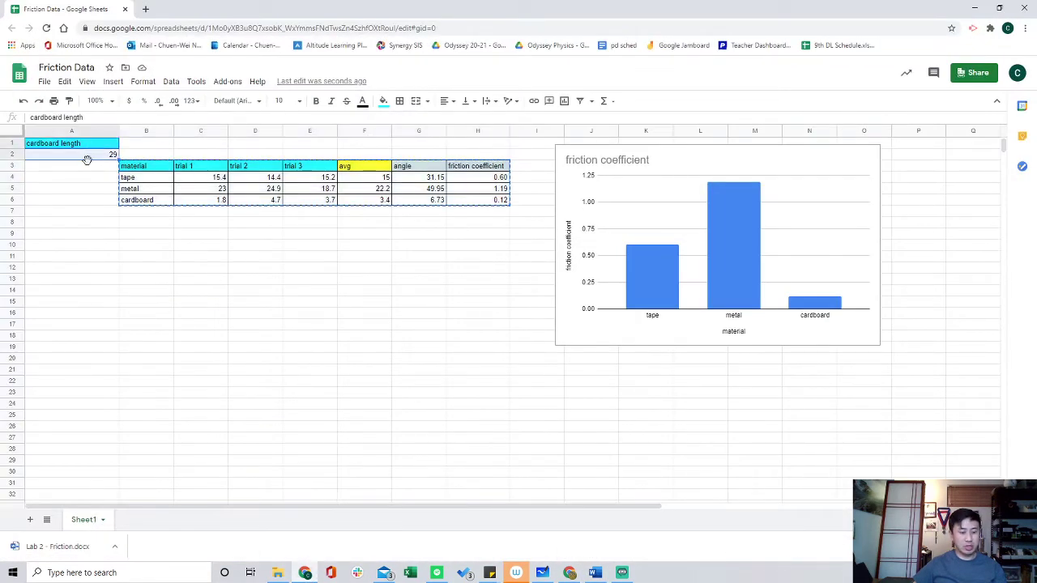
key(ctrl+c)
click(974, 9)
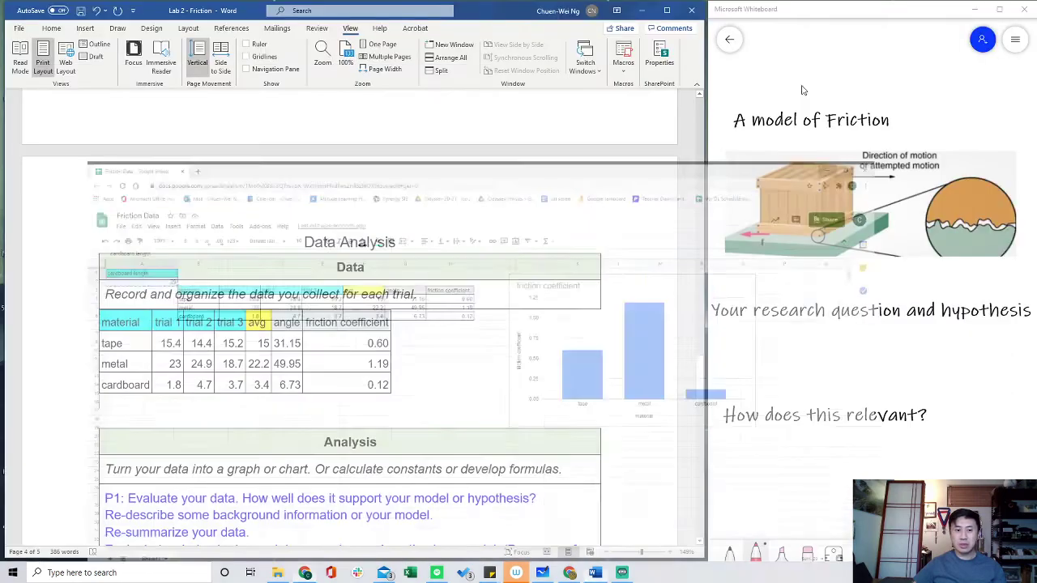
click(127, 410)
key(ctrl+v)
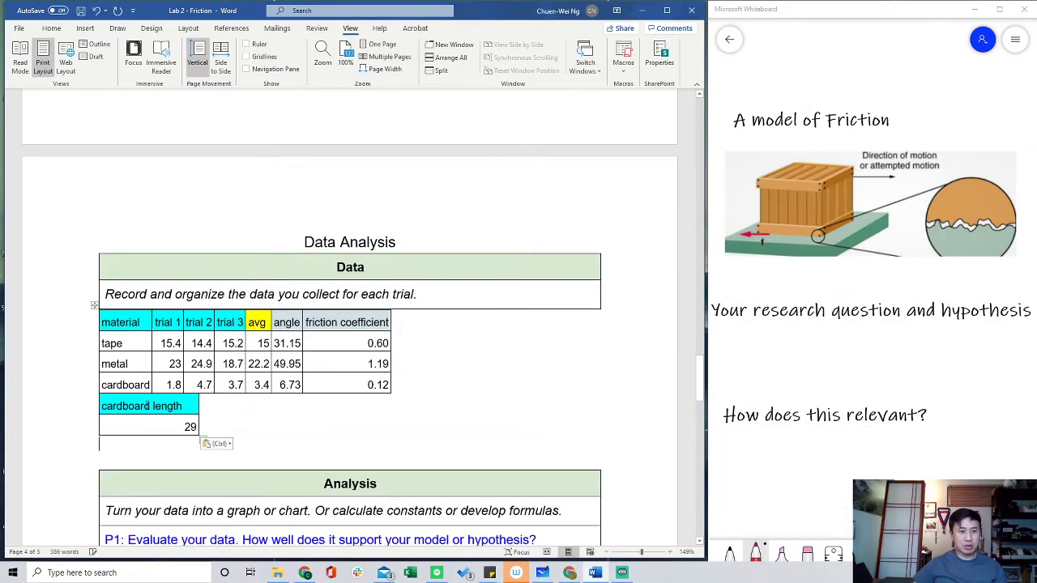
- Move the blue P1 and P2 writing prompts from the Analysis section to the Conclusion section's answer cell
scroll(285, 415, down, 3)
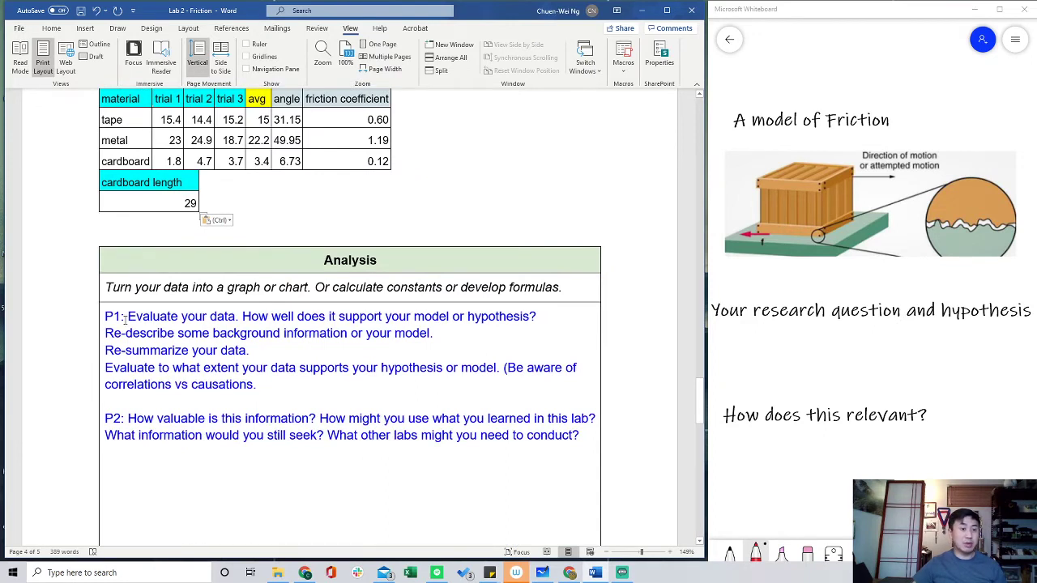
drag(107, 316, 591, 429)
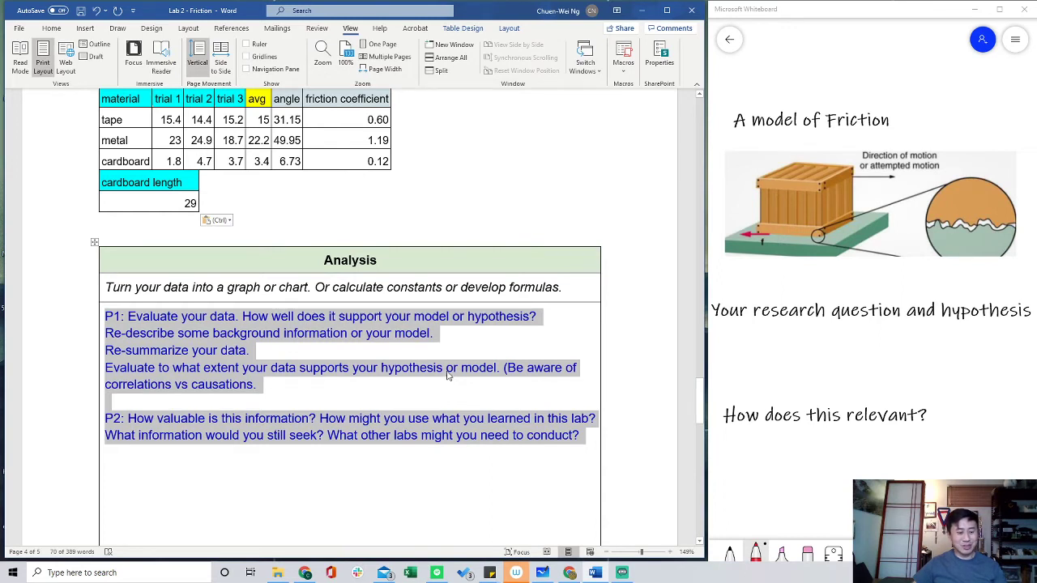
key(Delete)
scroll(446, 370, down, 10)
click(234, 317)
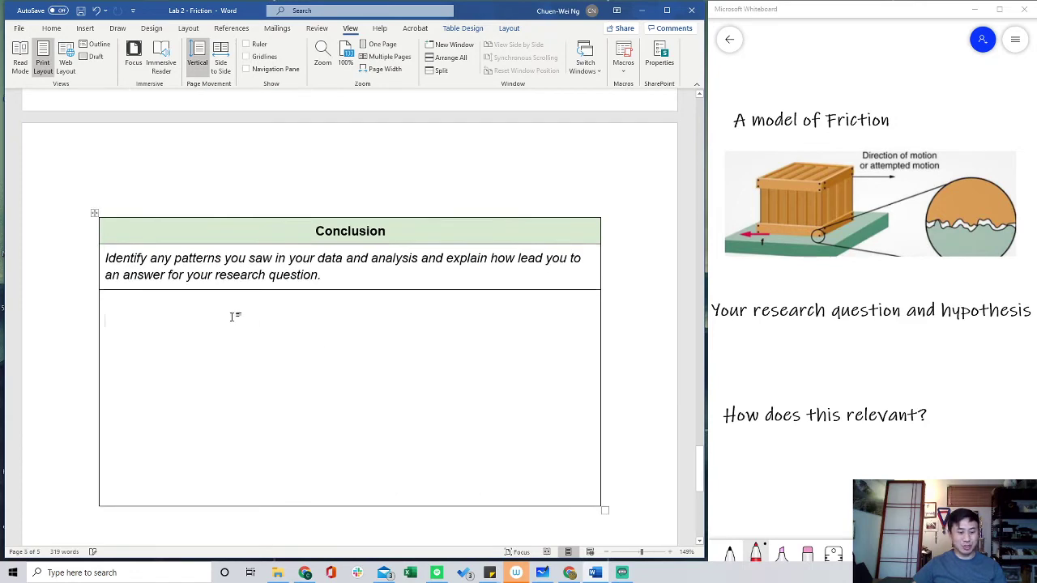
key(ctrl+v)
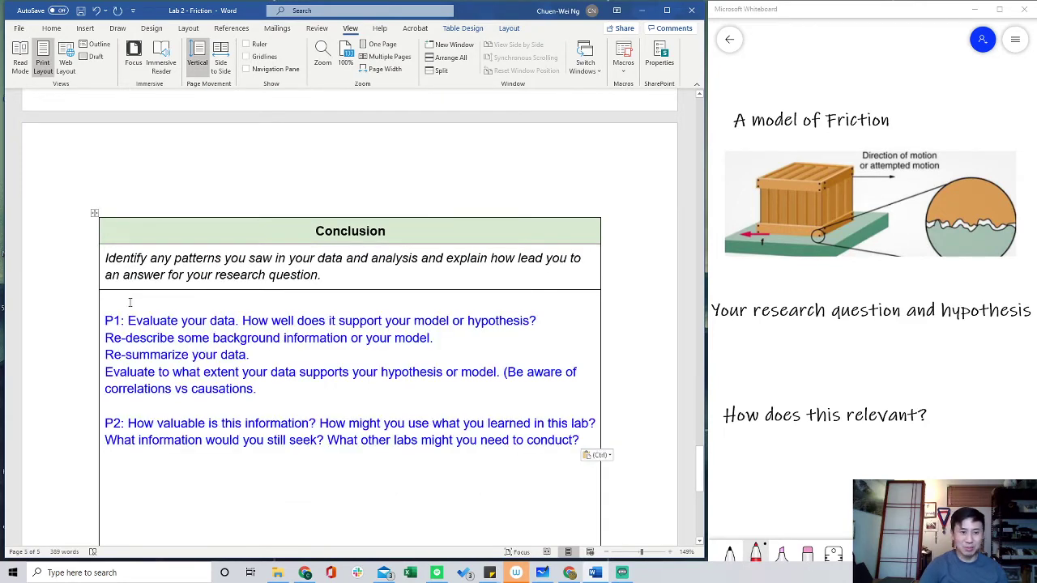
- Return to the Friction Data spreadsheet and reposition the friction coefficient chart beneath the data table
scroll(130, 302, up, 15)
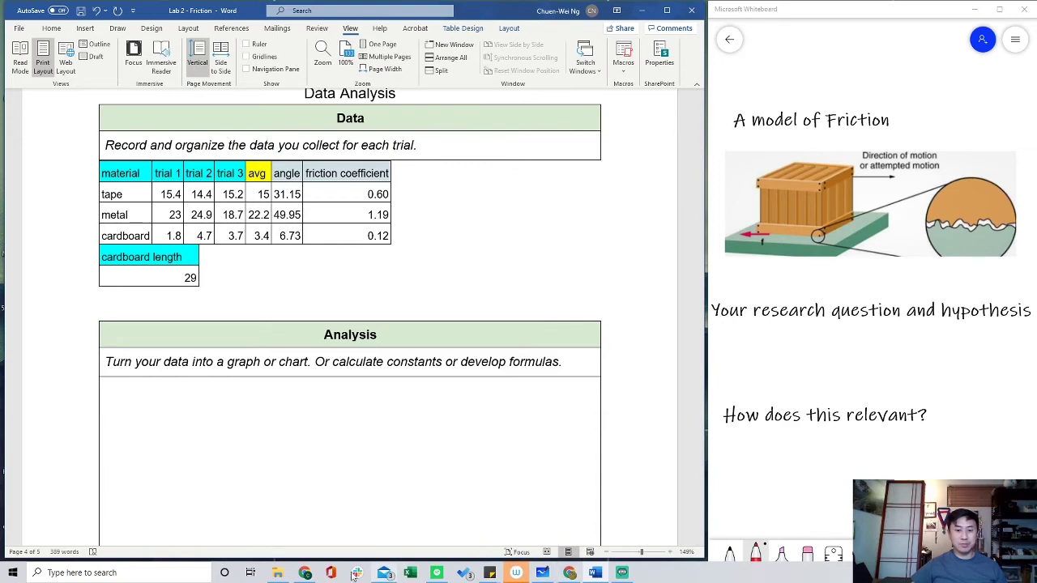
click(304, 572)
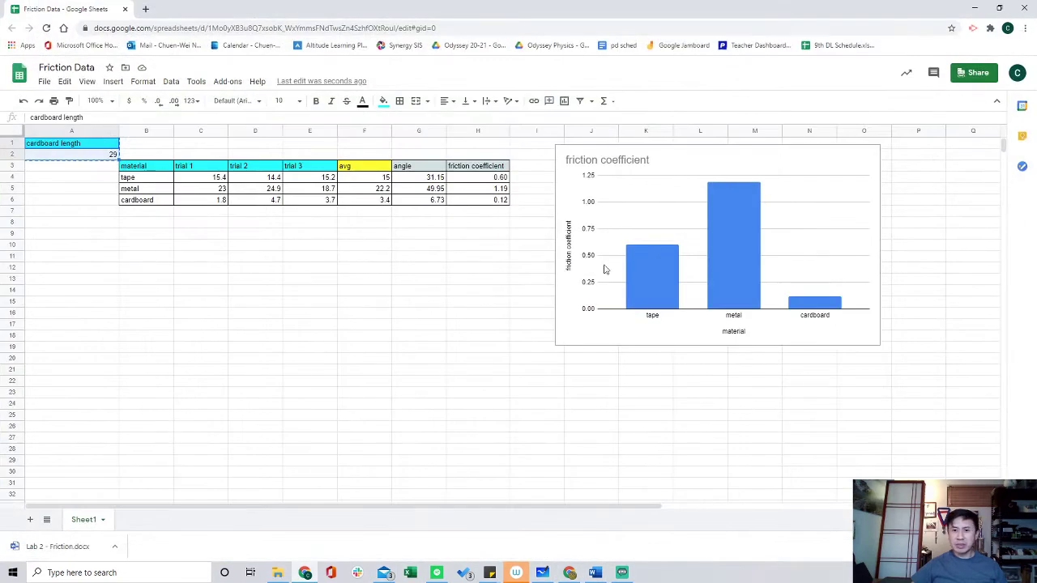
drag(783, 153, 386, 323)
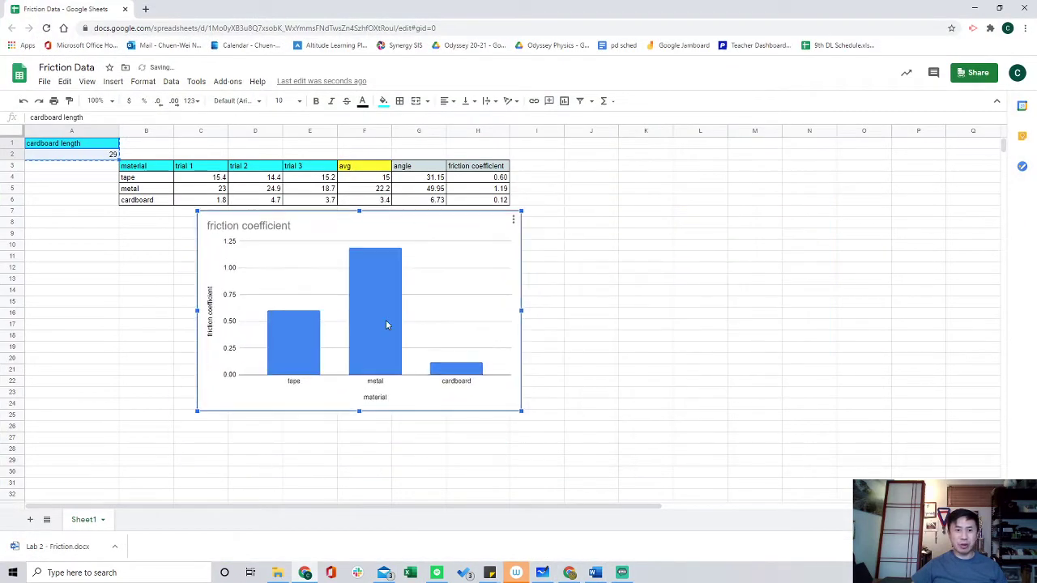
- Copy the friction coefficient chart from the spreadsheet into the answer cell of the Word report's Analysis section
click(513, 220)
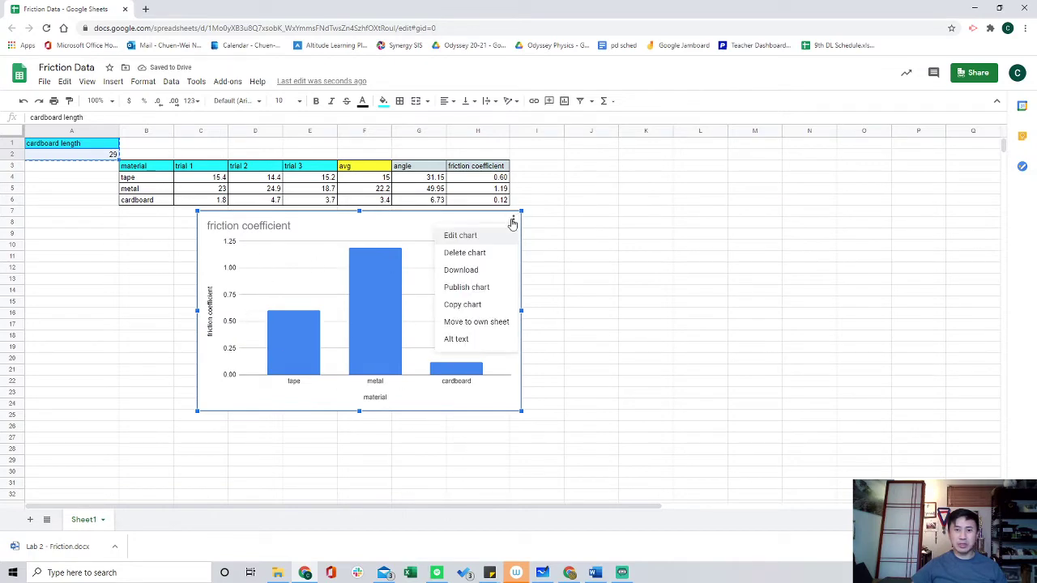
click(483, 306)
click(974, 9)
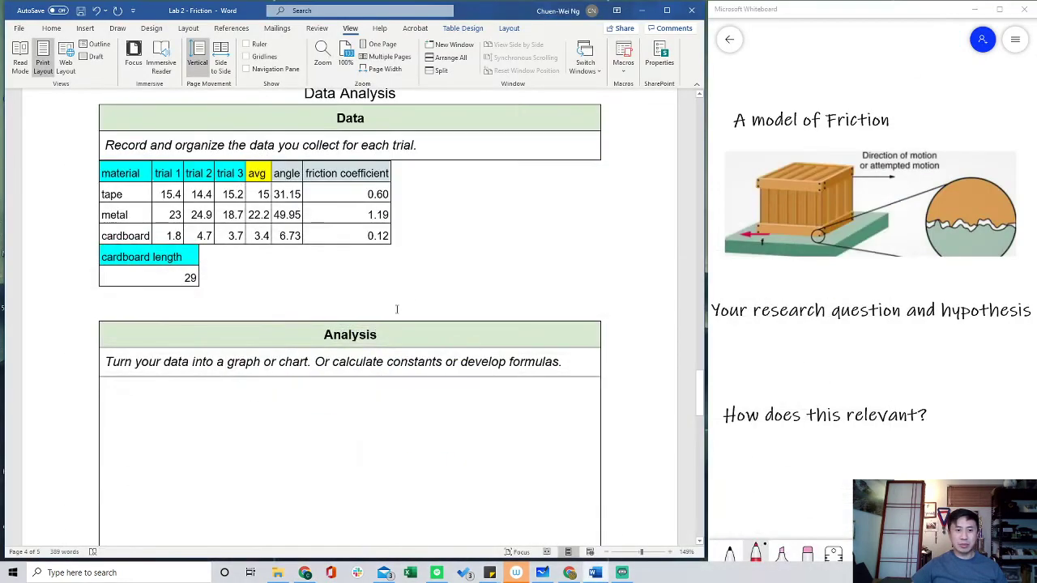
click(296, 399)
key(ctrl+v)
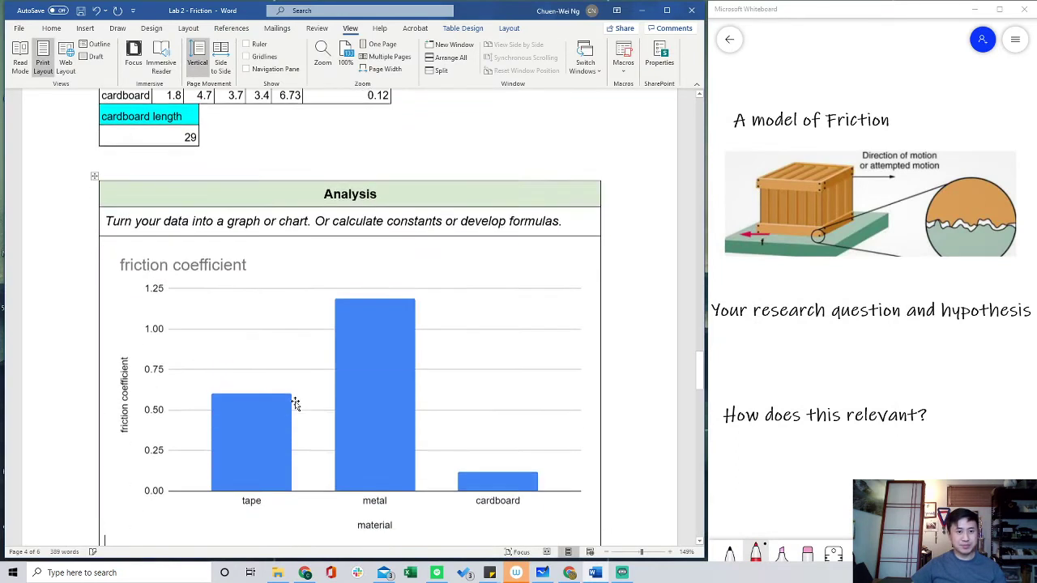
- Shrink the pasted friction coefficient chart proportionally so it fills roughly two thirds of the Analysis cell's width
click(468, 362)
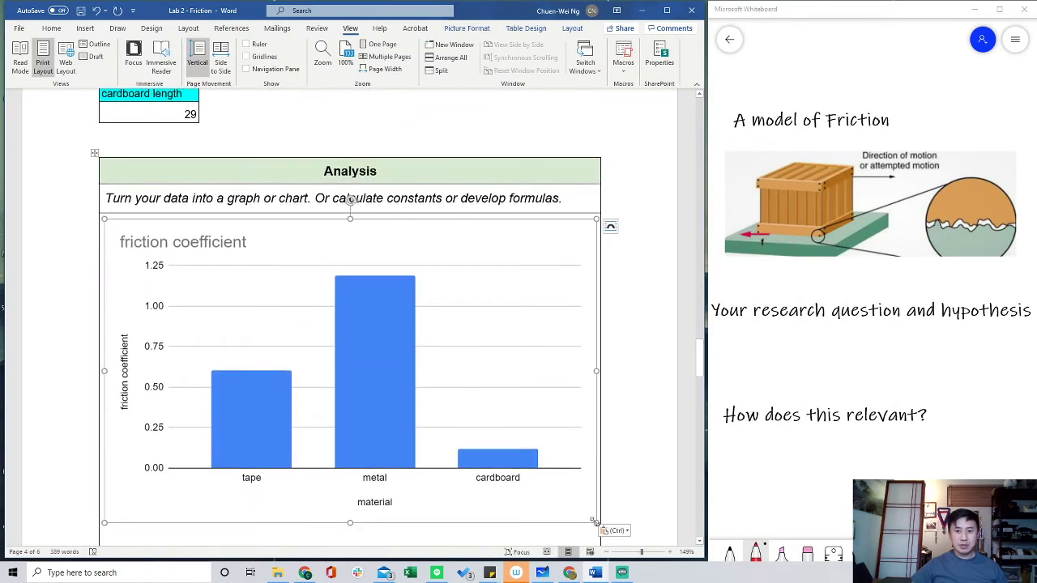
drag(594, 523, 453, 389)
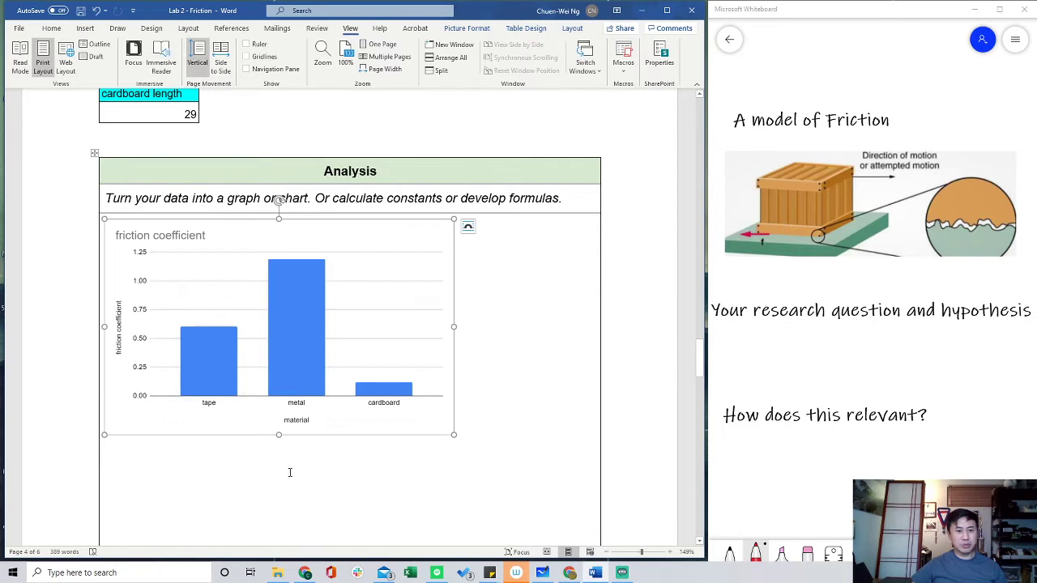
click(222, 465)
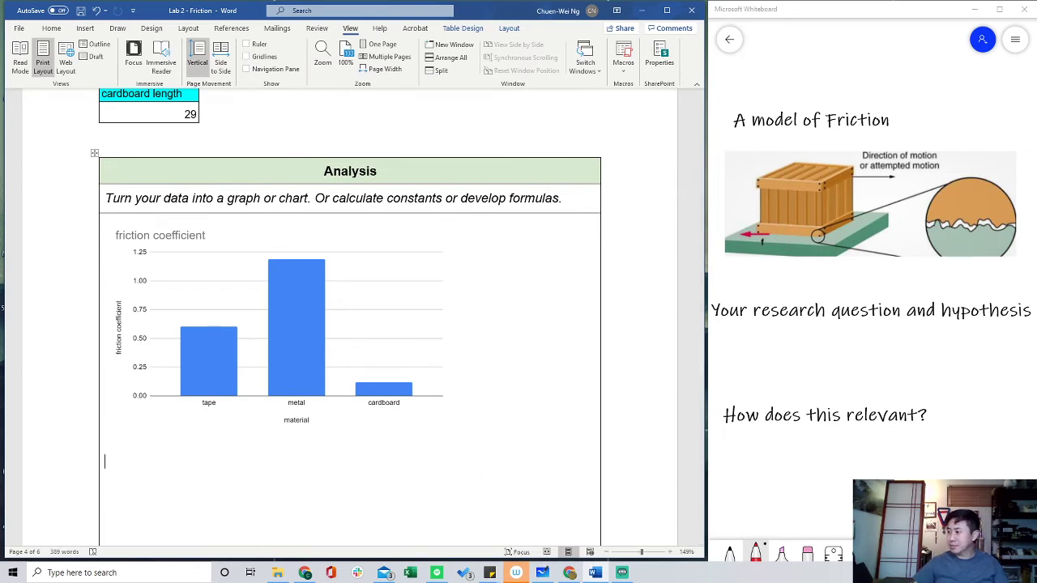
- Review the Analysis chart and data table against the whiteboard notes on the research question, hypothesis and relevance
scroll(349, 316, up, 2)
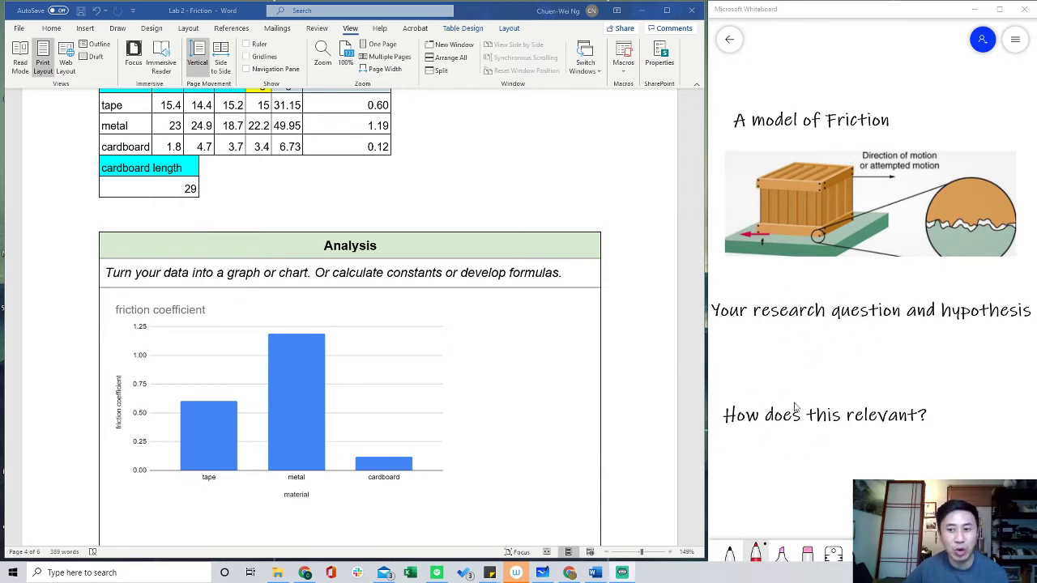
scroll(405, 342, up, 2)
scroll(435, 352, down, 4)
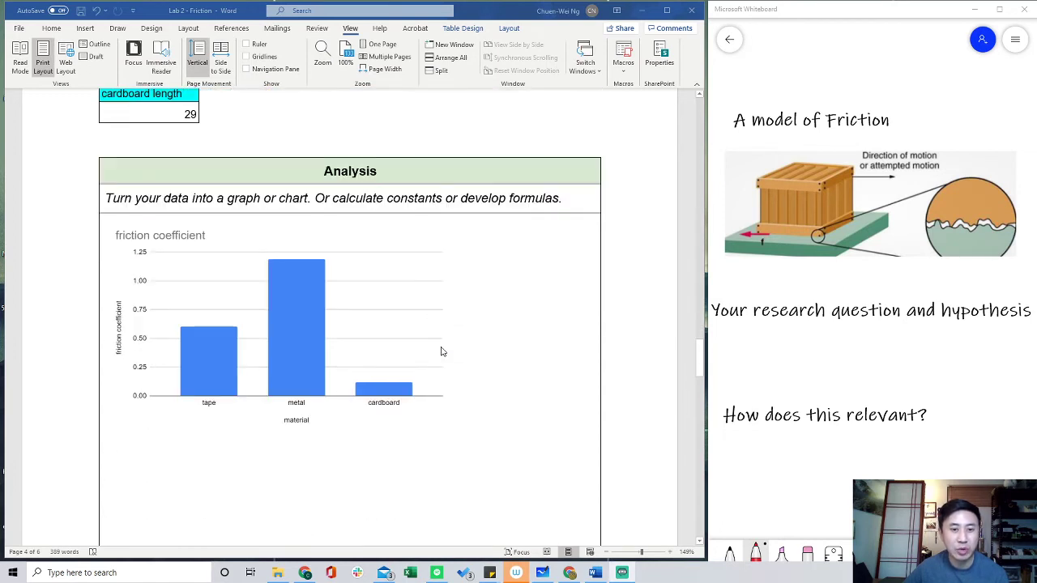
click(365, 325)
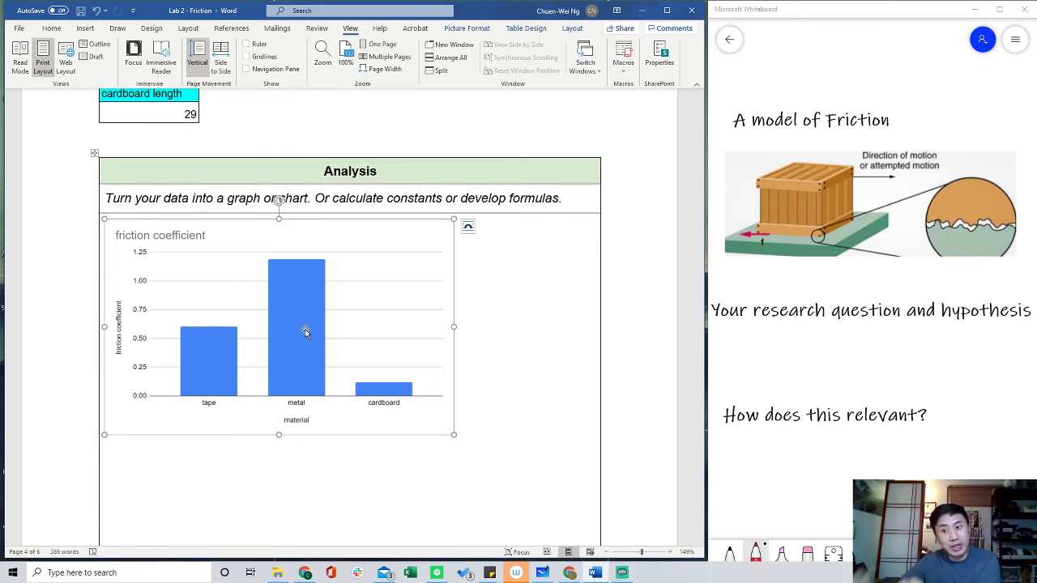
click(850, 314)
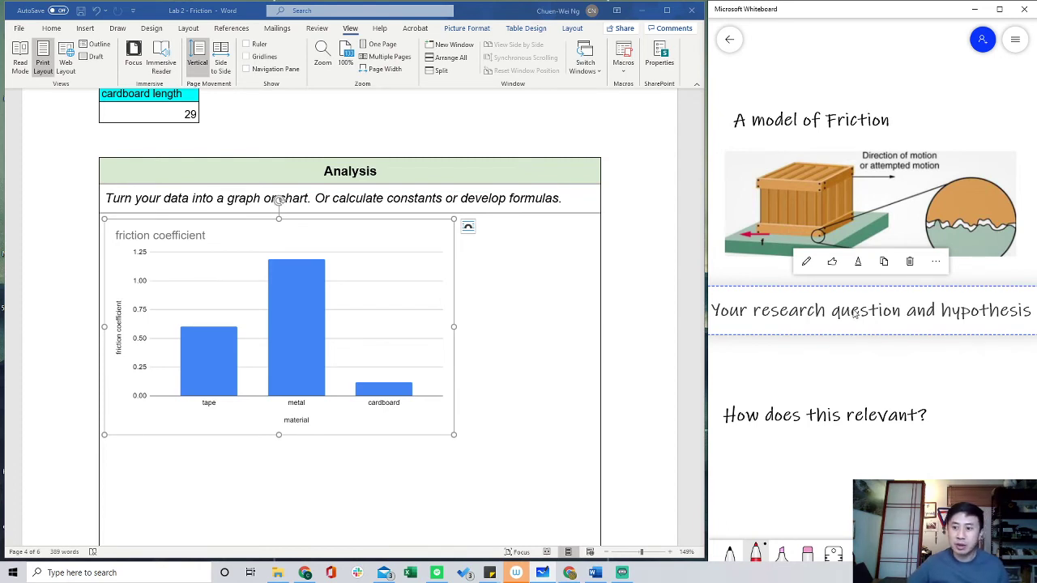
click(387, 391)
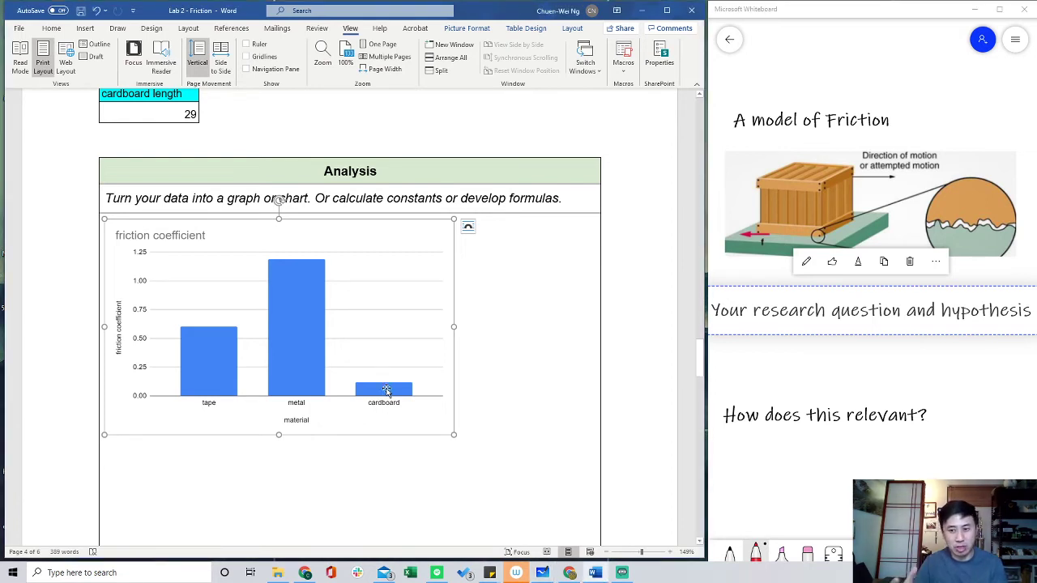
click(772, 415)
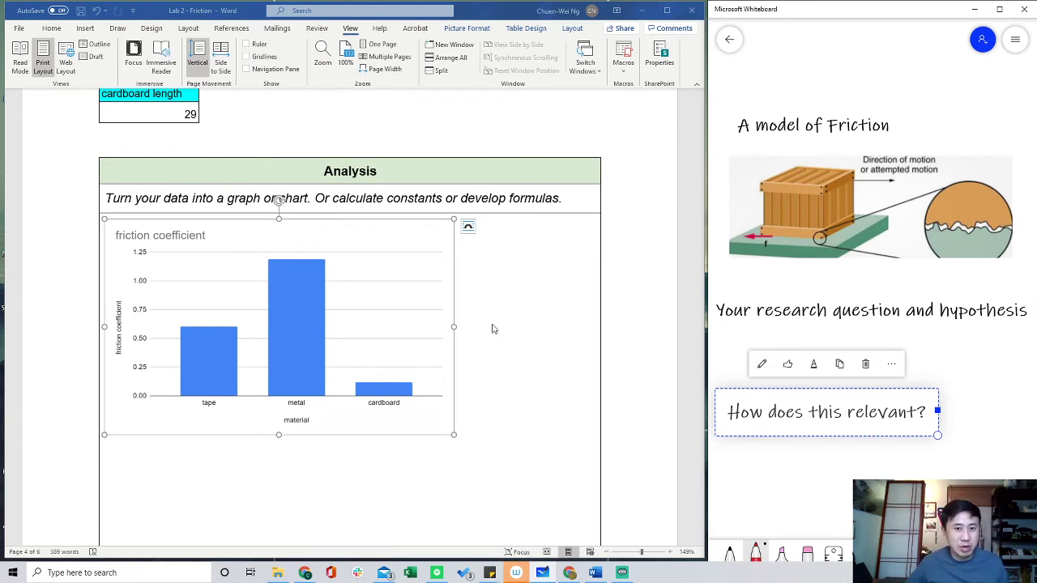
scroll(509, 326, down, 2)
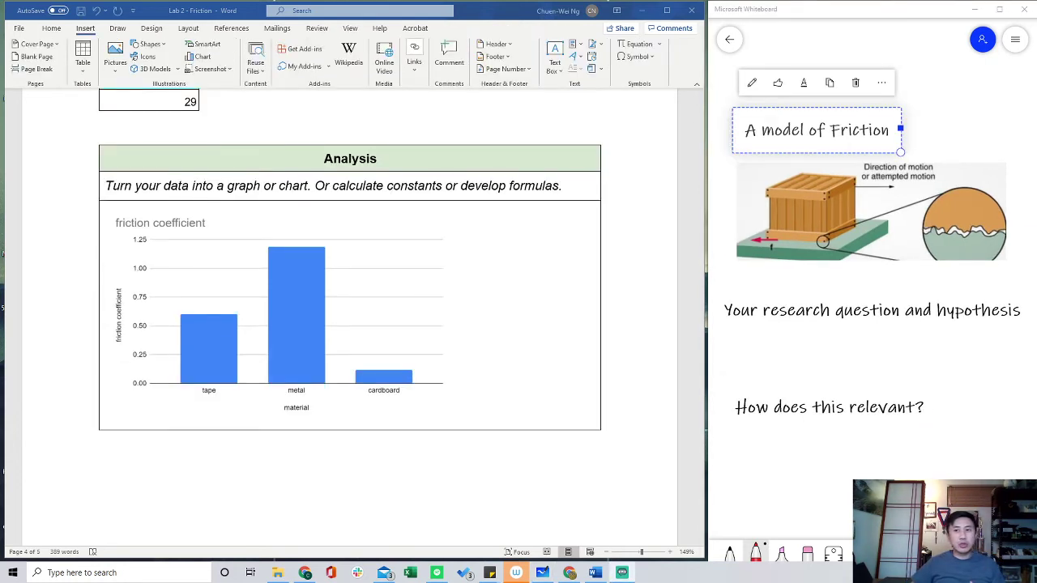
click(869, 315)
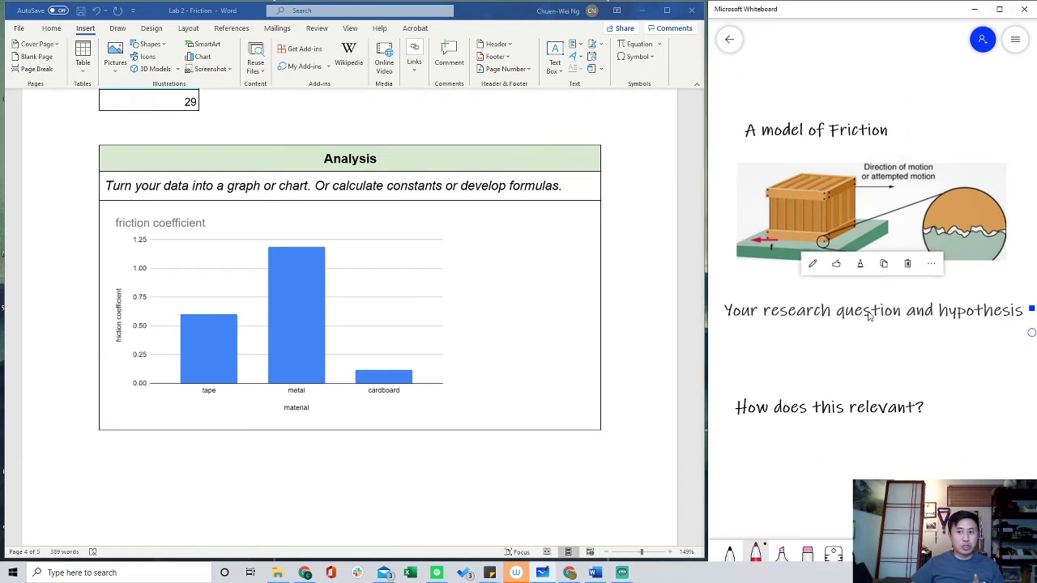
click(857, 416)
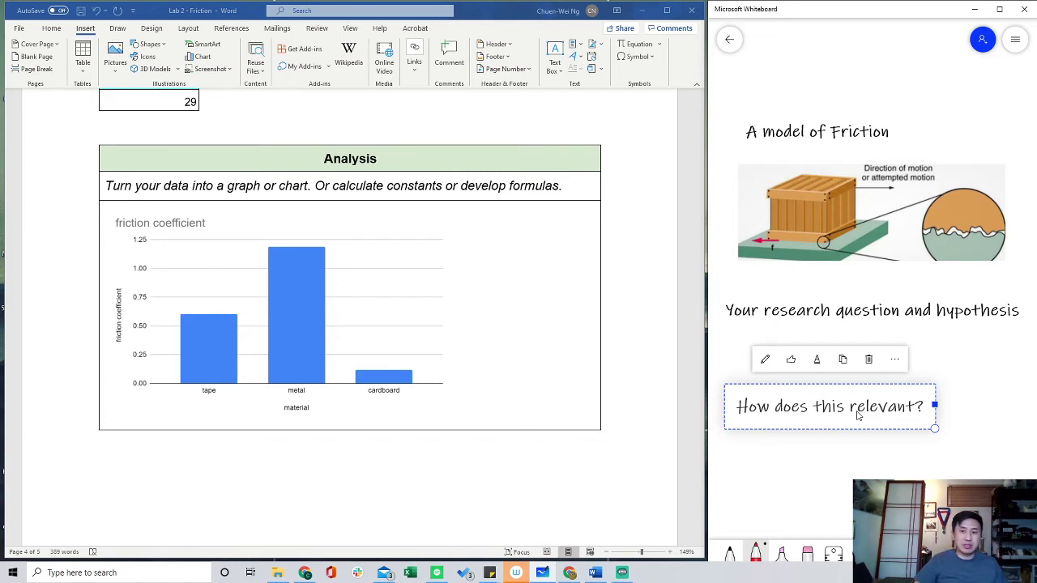
- Read the Conclusion section's P1 and P2 prompts and relate them to the Analysis chart and the three whiteboard notes
scroll(538, 347, down, 10)
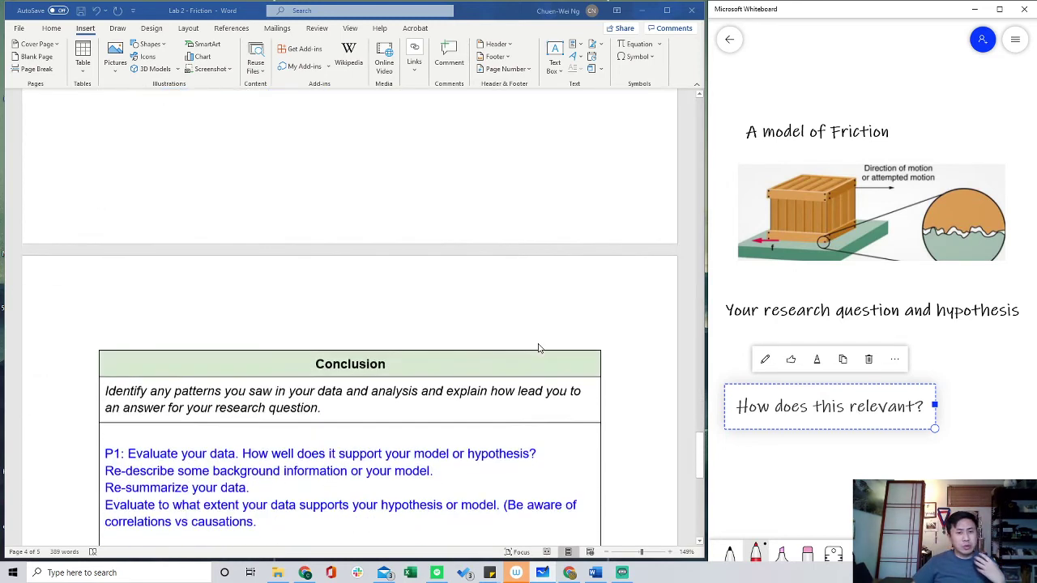
scroll(537, 348, down, 3)
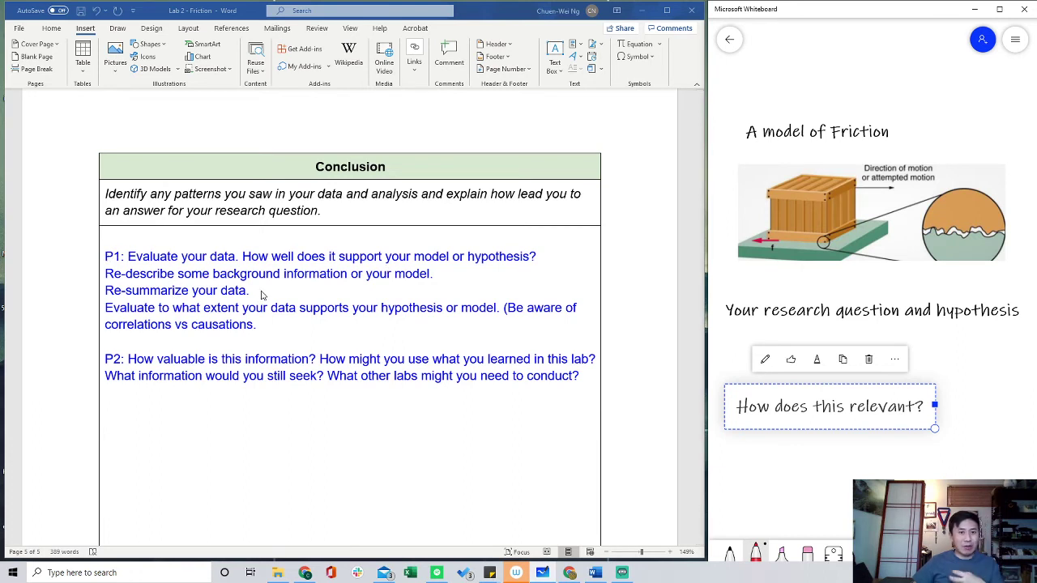
scroll(261, 296, up, 5)
scroll(261, 295, up, 6)
scroll(357, 308, down, 2)
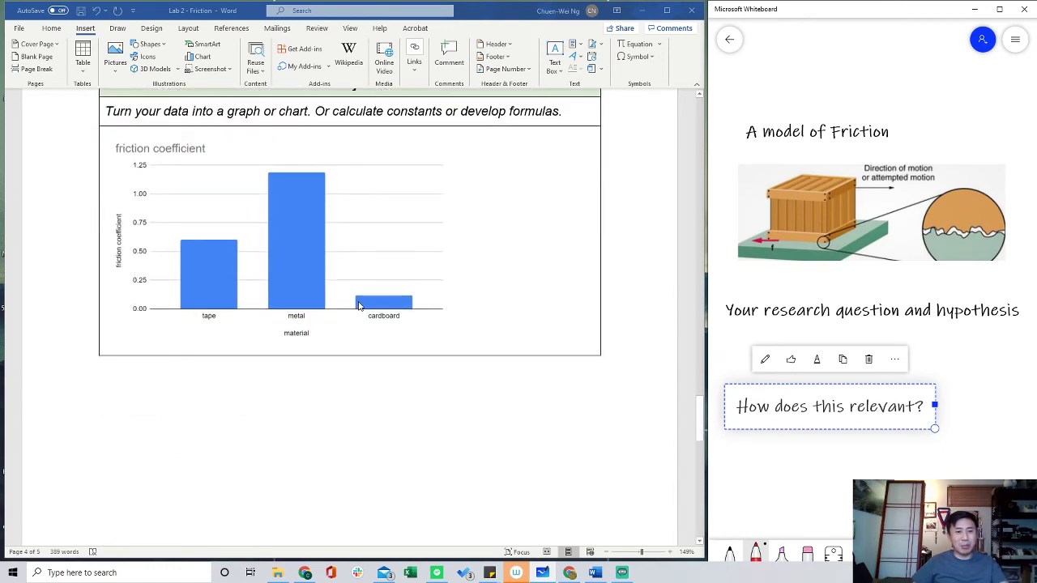
scroll(361, 305, down, 5)
scroll(363, 299, down, 2)
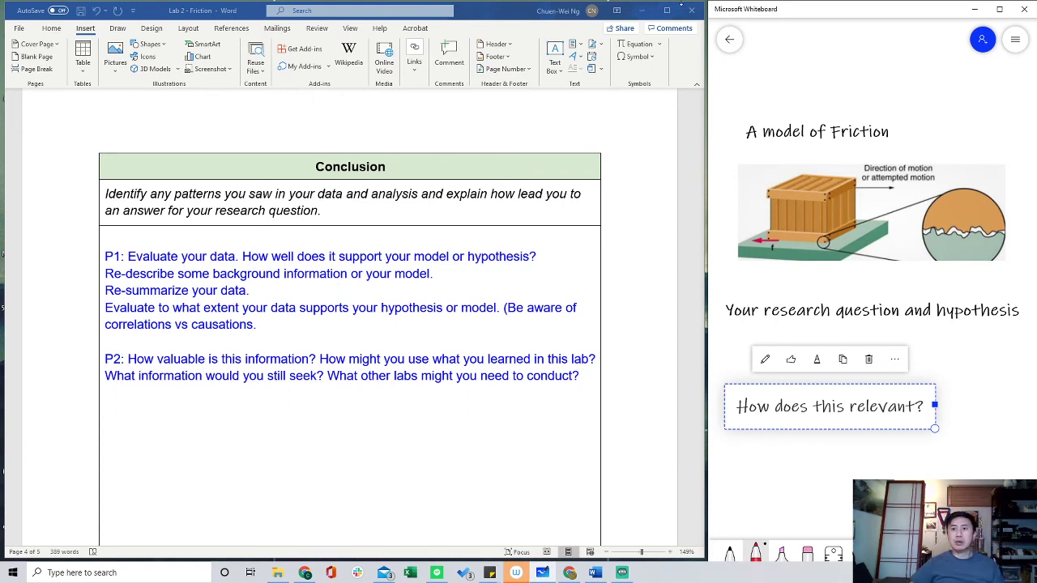
click(836, 134)
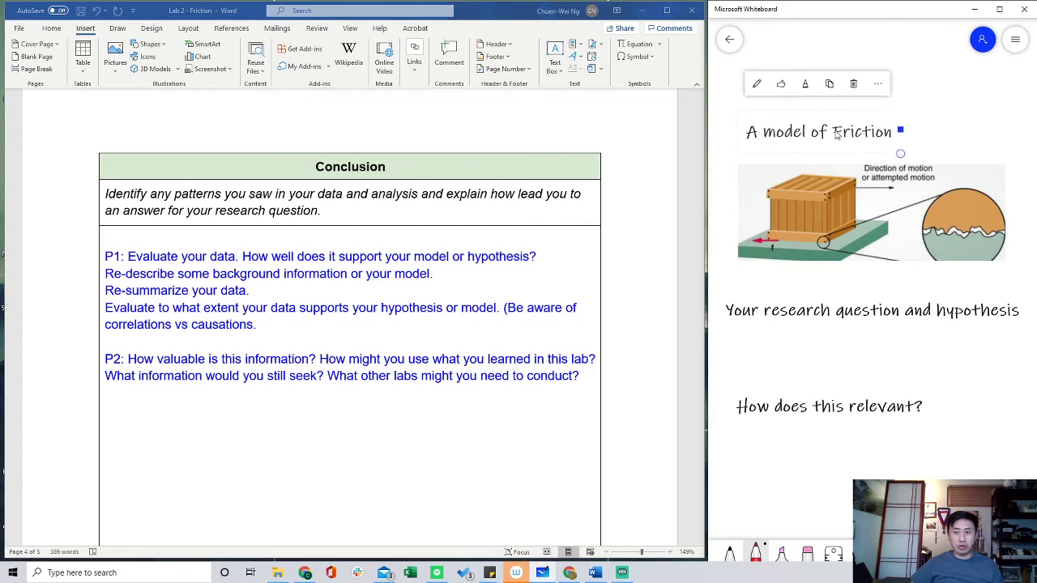
click(867, 316)
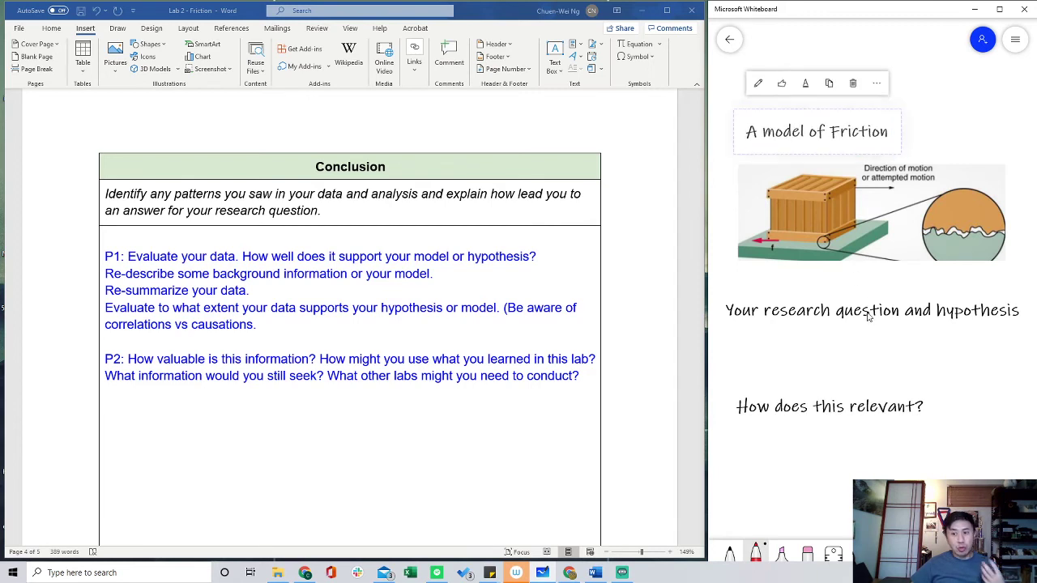
click(885, 408)
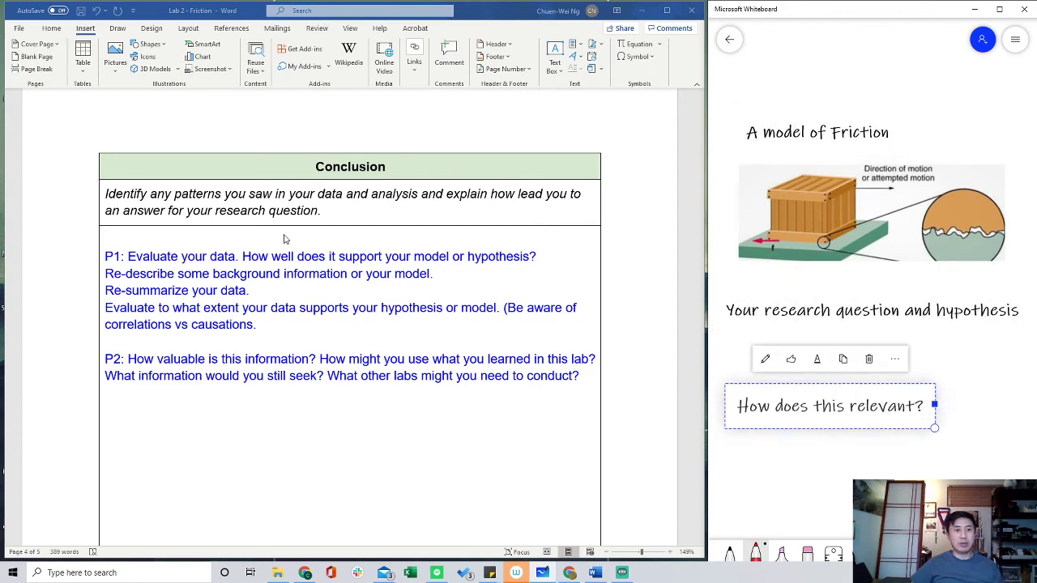
- Examine how the P1 evaluation prompt connects to the whiteboard's friction model, the data table and the friction coefficient chart
click(161, 257)
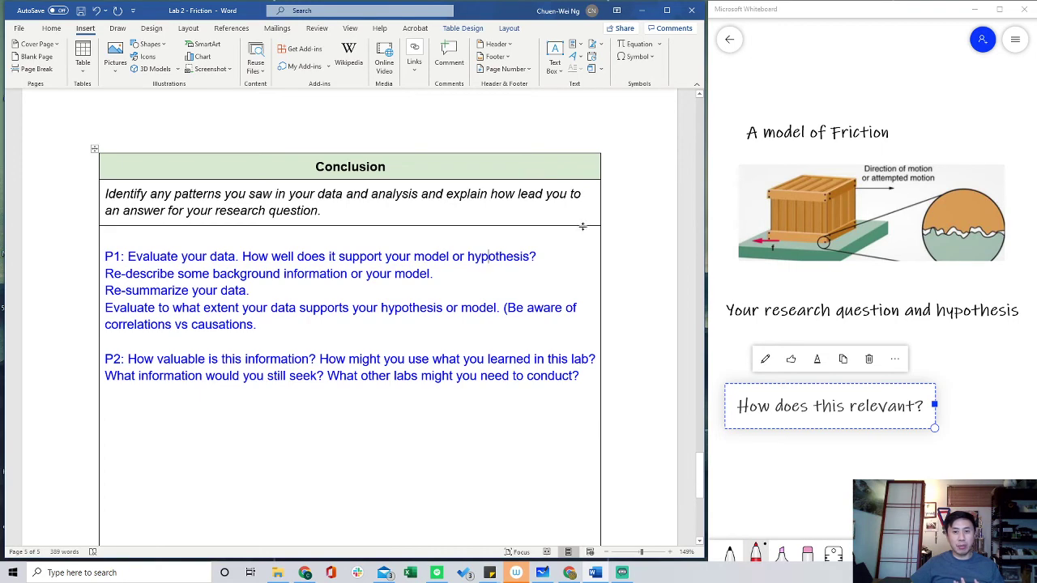
click(806, 135)
click(483, 263)
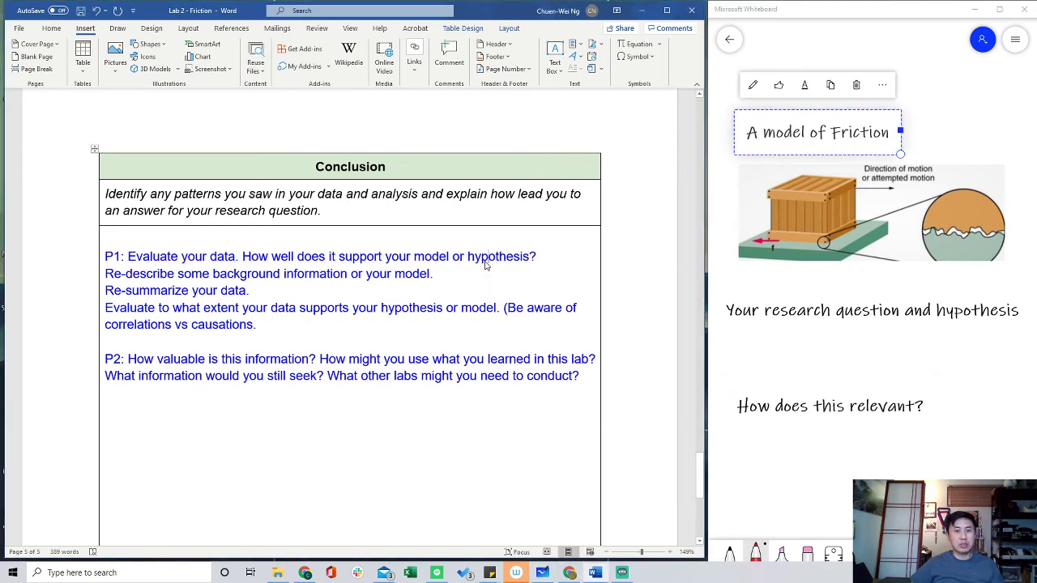
scroll(551, 284, up, 8)
scroll(359, 365, up, 3)
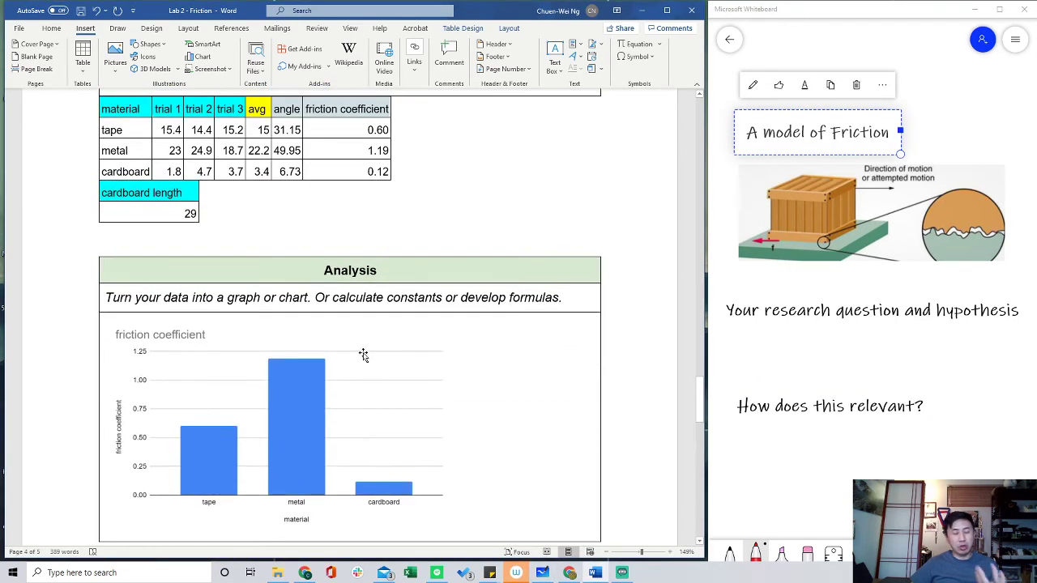
scroll(370, 349, down, 3)
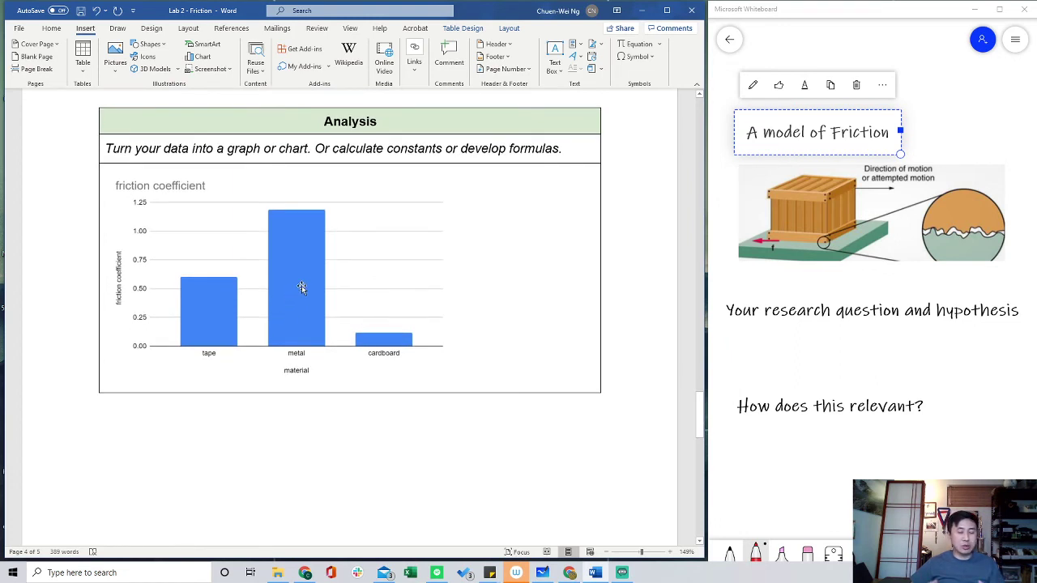
scroll(301, 288, down, 8)
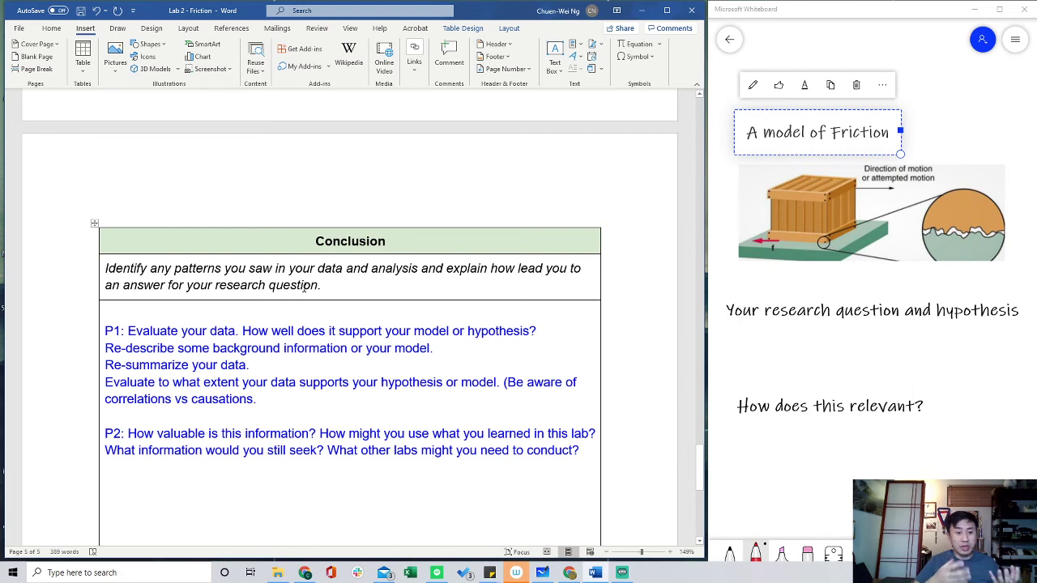
- Go through the P1 prompts on background information, summarizing data, evaluating support and correlations versus causations, highlighting each in turn
drag(434, 348, 108, 349)
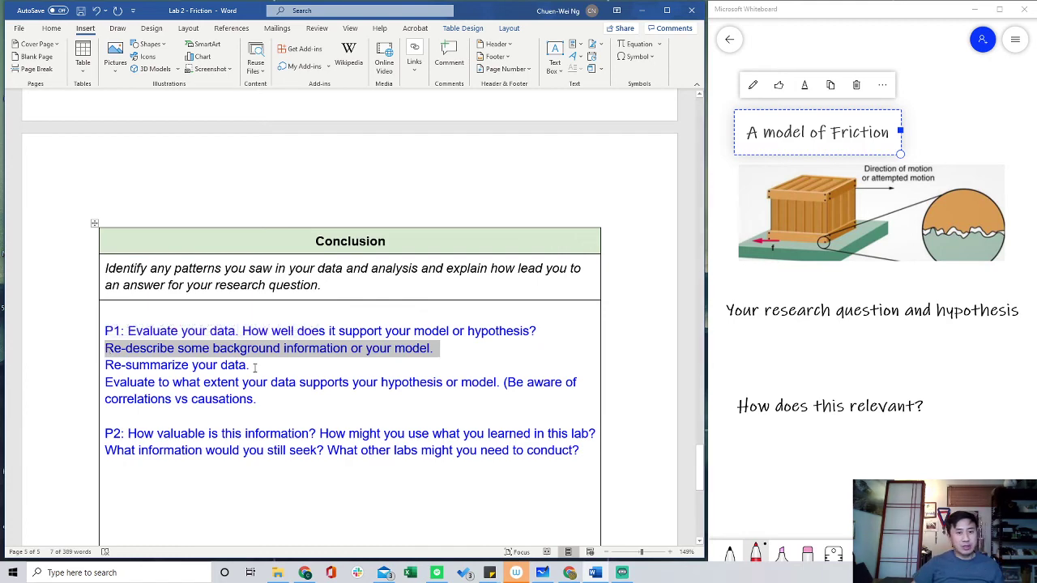
drag(250, 364, 105, 366)
scroll(267, 337, down, 2)
drag(268, 326, 177, 325)
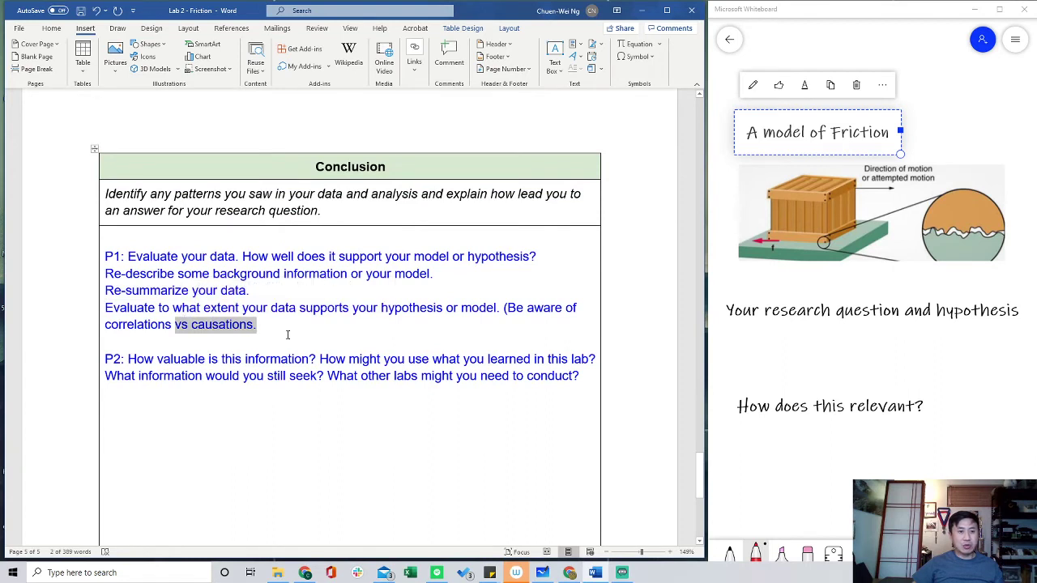
click(268, 341)
drag(105, 308, 154, 309)
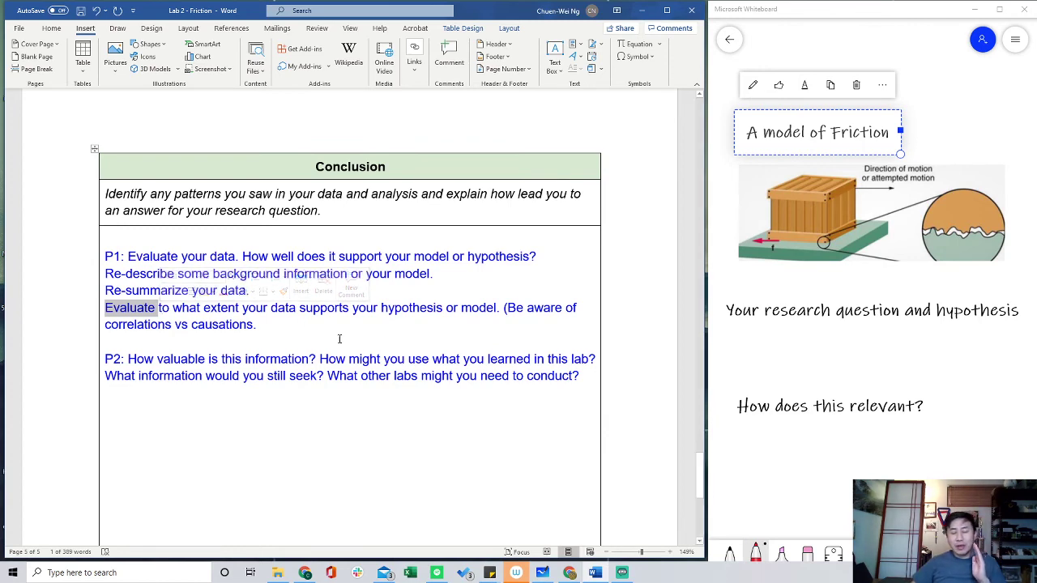
- Re-examine the friction coefficient chart in the Analysis section, and highlight the P1 prompt paragraph in the Conclusion section
scroll(392, 350, up, 3)
scroll(391, 350, up, 10)
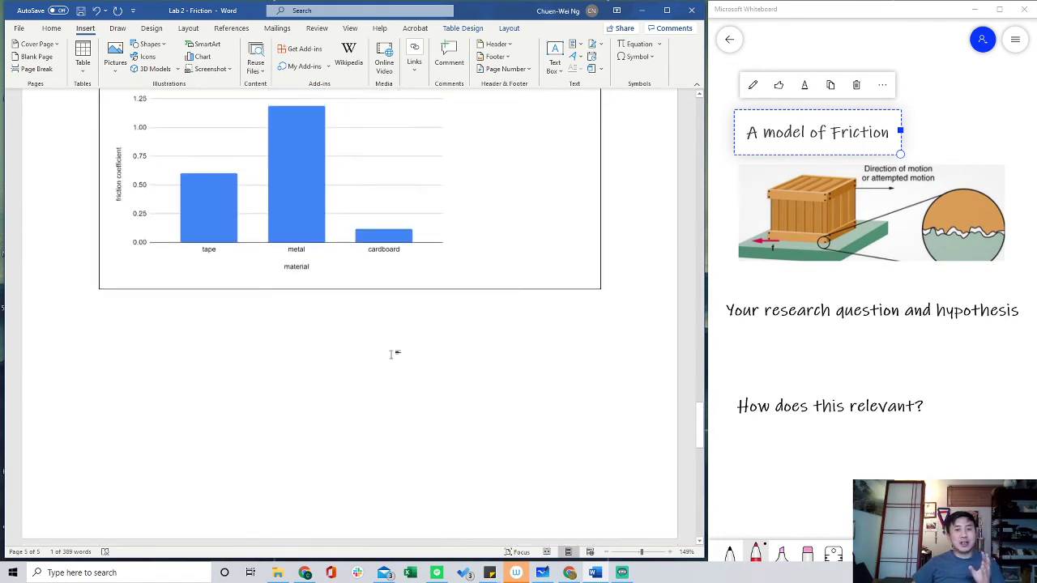
click(296, 331)
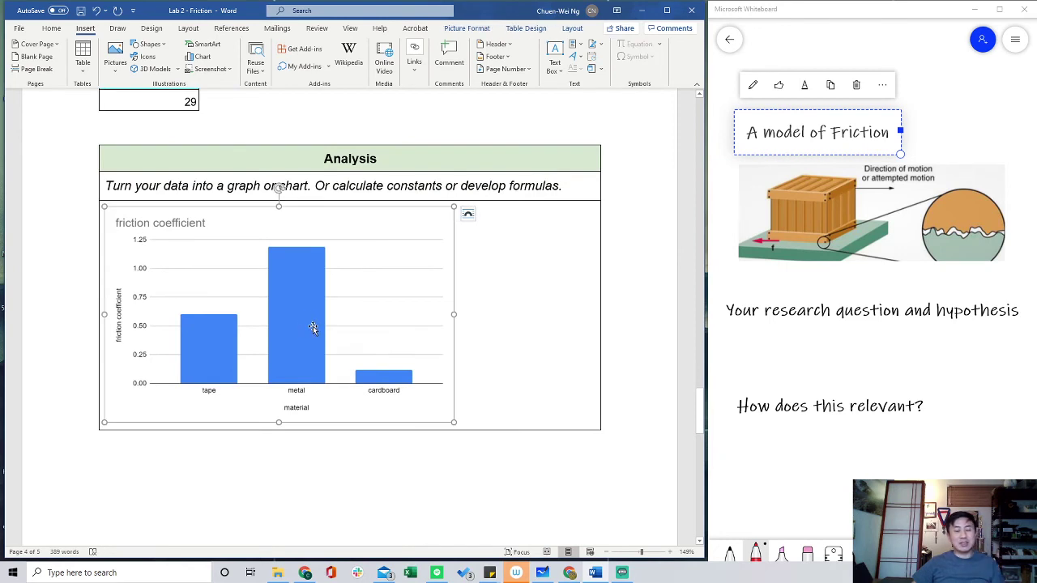
scroll(394, 346, down, 1)
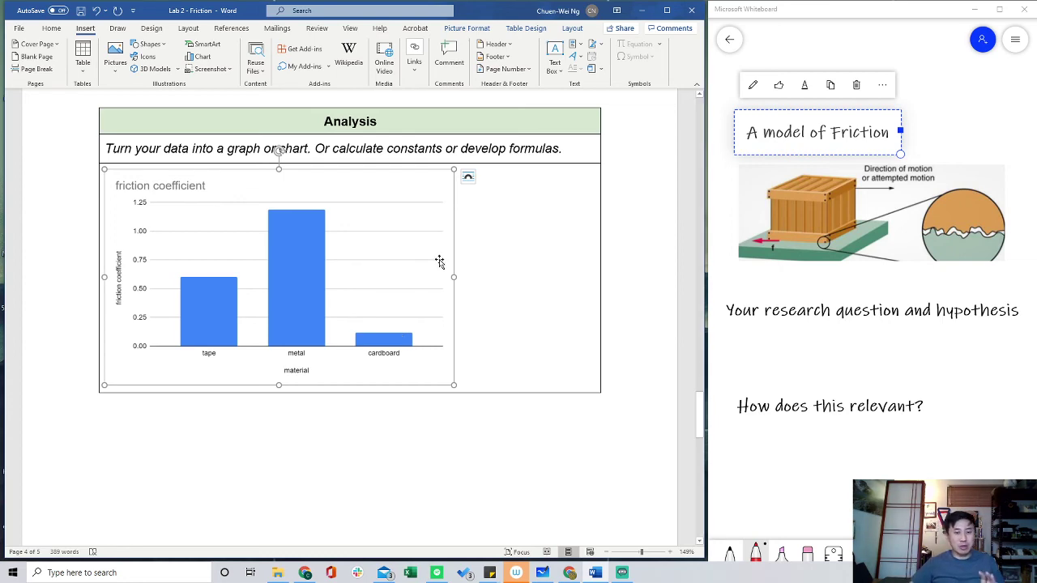
scroll(440, 262, down, 10)
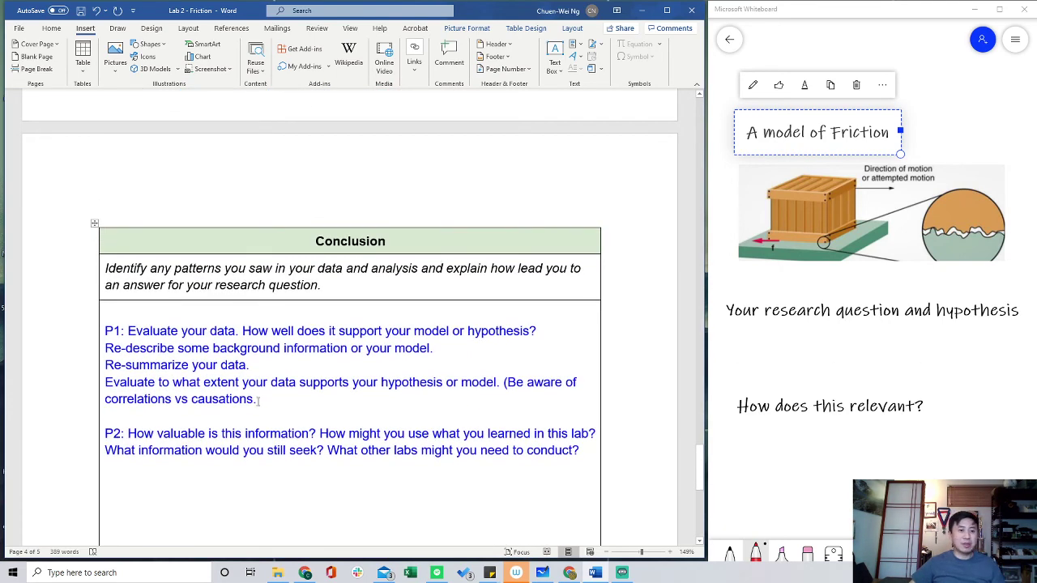
drag(258, 400, 123, 333)
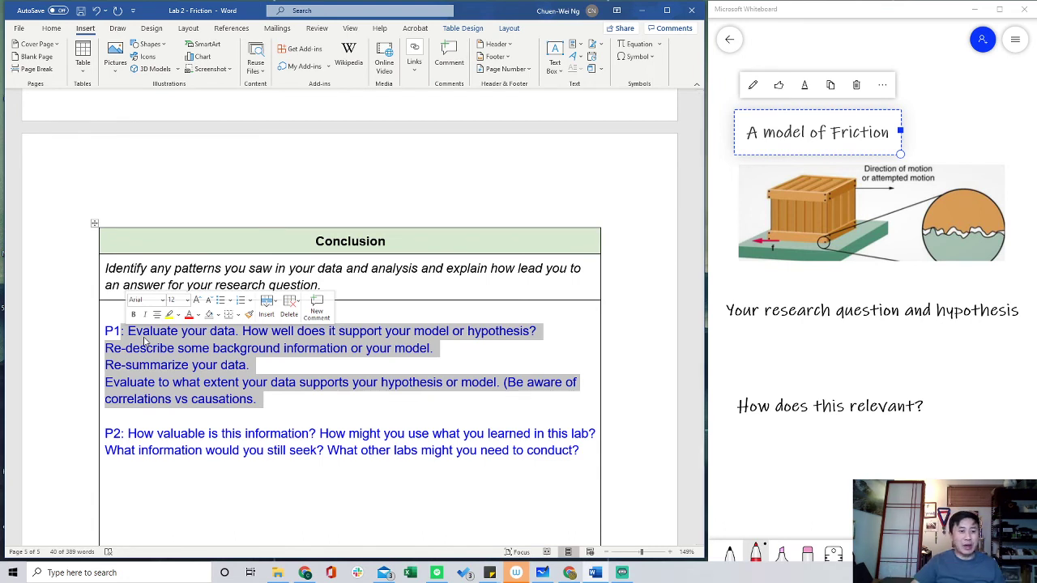
- Highlight the Conclusion's P2 prompts and select the whiteboard's "How does this relevant?" note to relate the two
scroll(145, 341, down, 2)
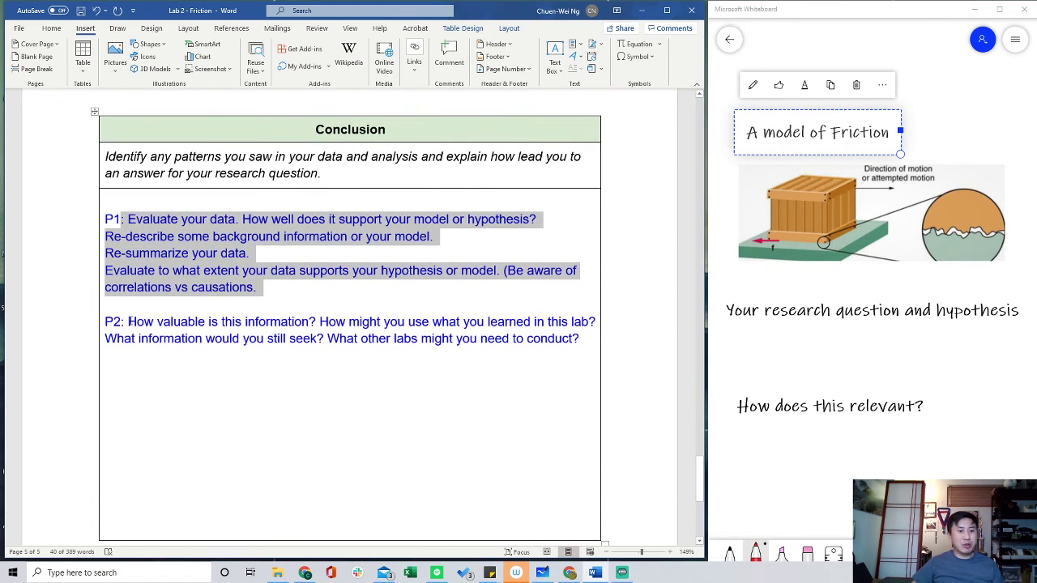
drag(127, 322, 365, 362)
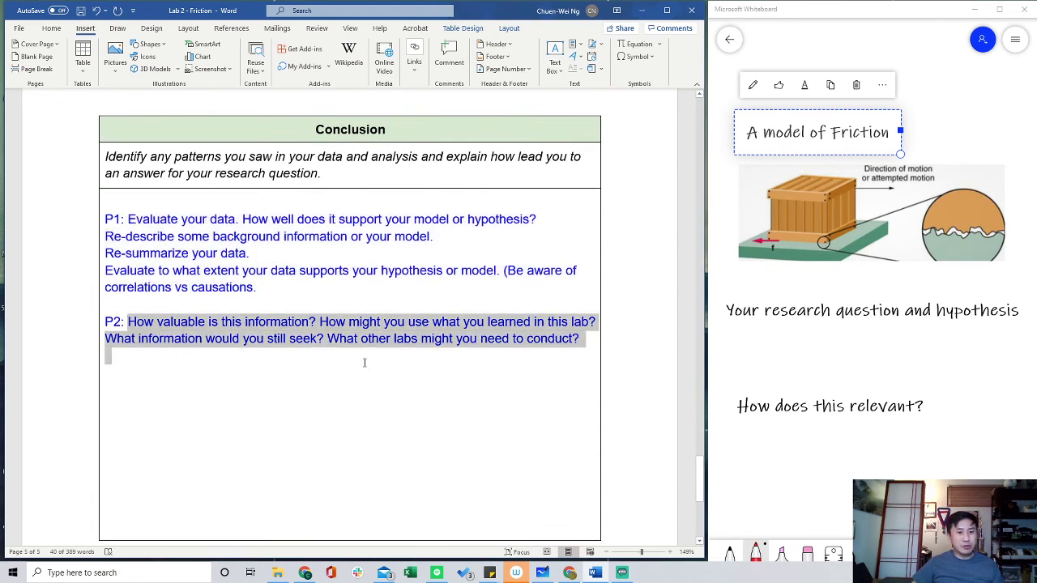
click(793, 412)
click(793, 411)
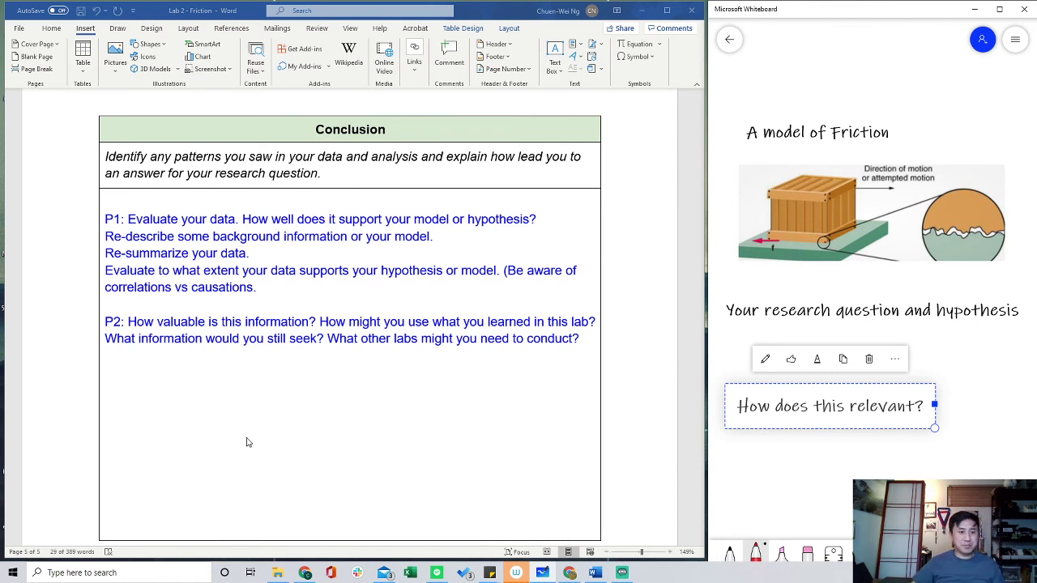
- Highlight the P2 line about what information to still seek and what other labs to conduct, and clear the selection after reading
click(105, 346)
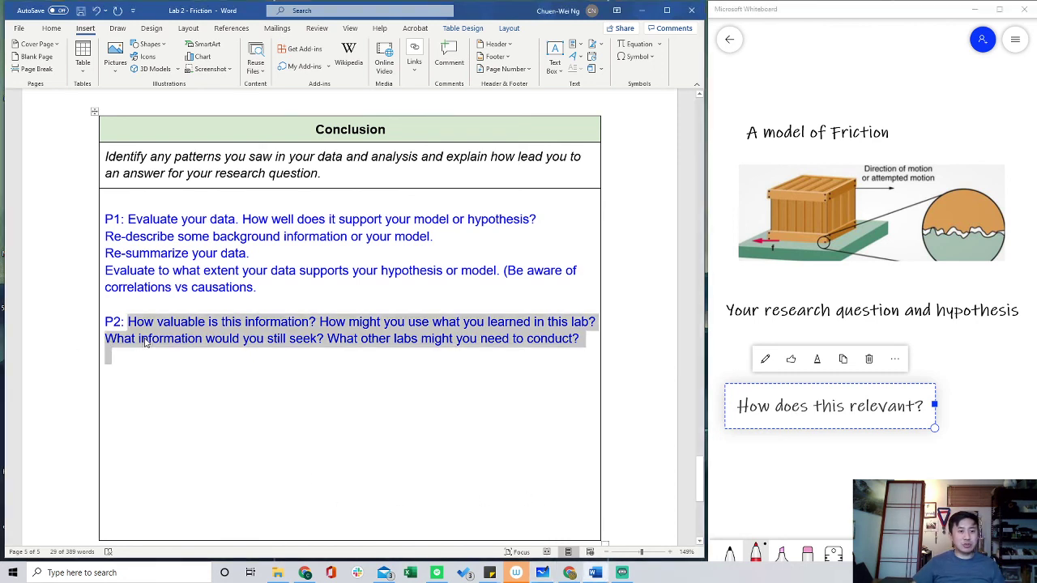
click(108, 339)
drag(109, 338, 578, 340)
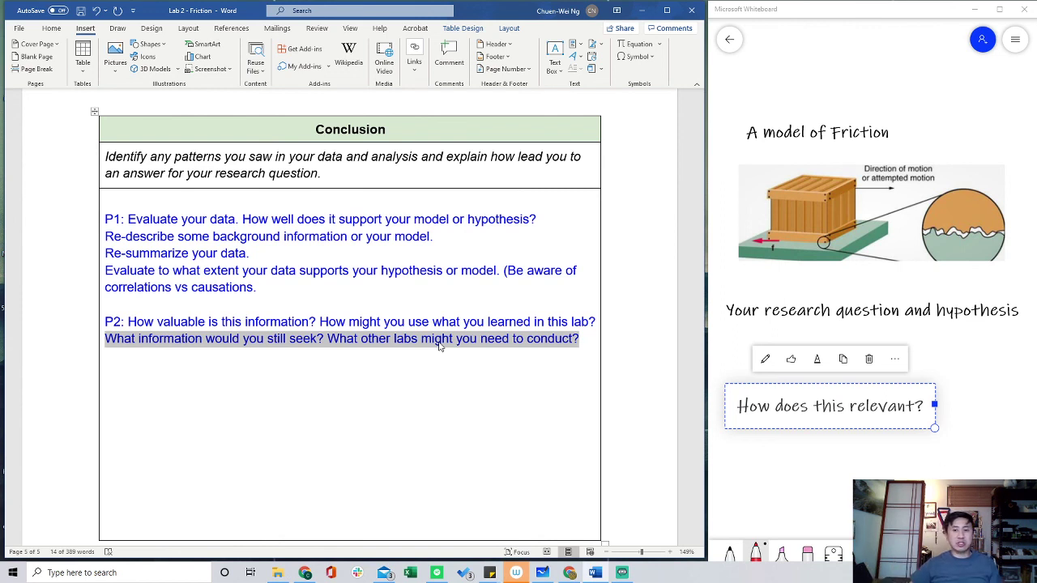
click(478, 383)
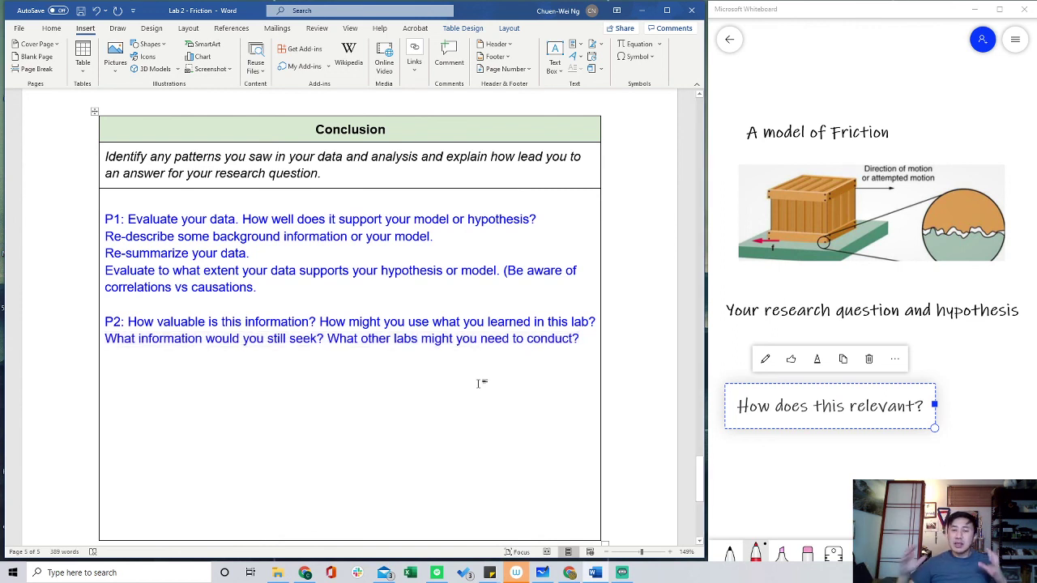